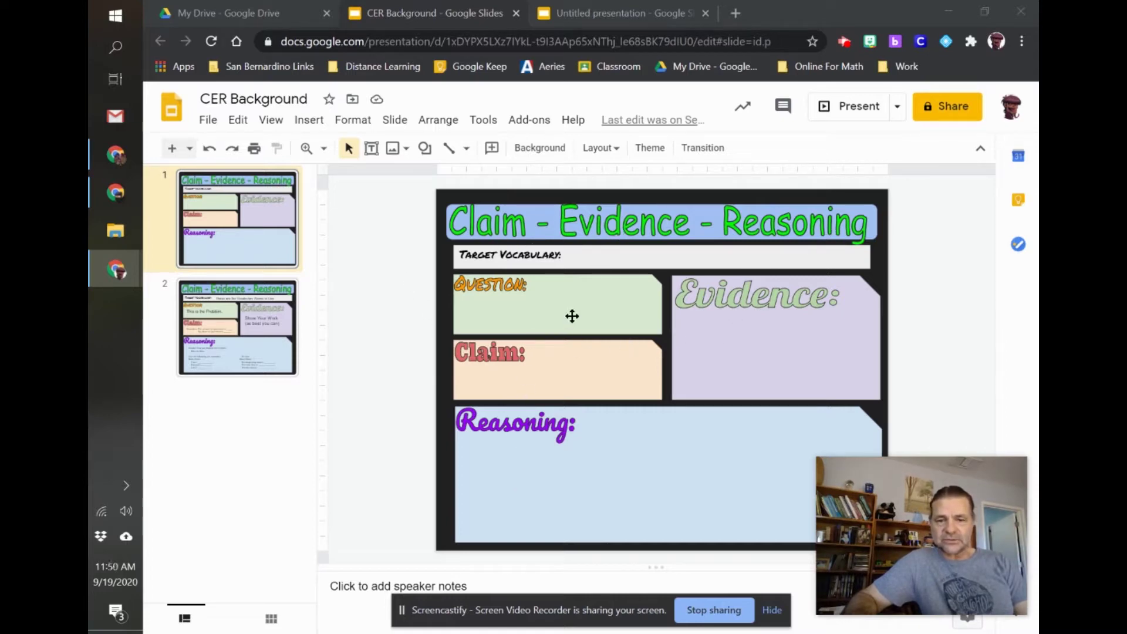
# Check the slide's Question, Claim, title and Target Vocabulary elements, then deselect everything
pyautogui.click(624, 324)
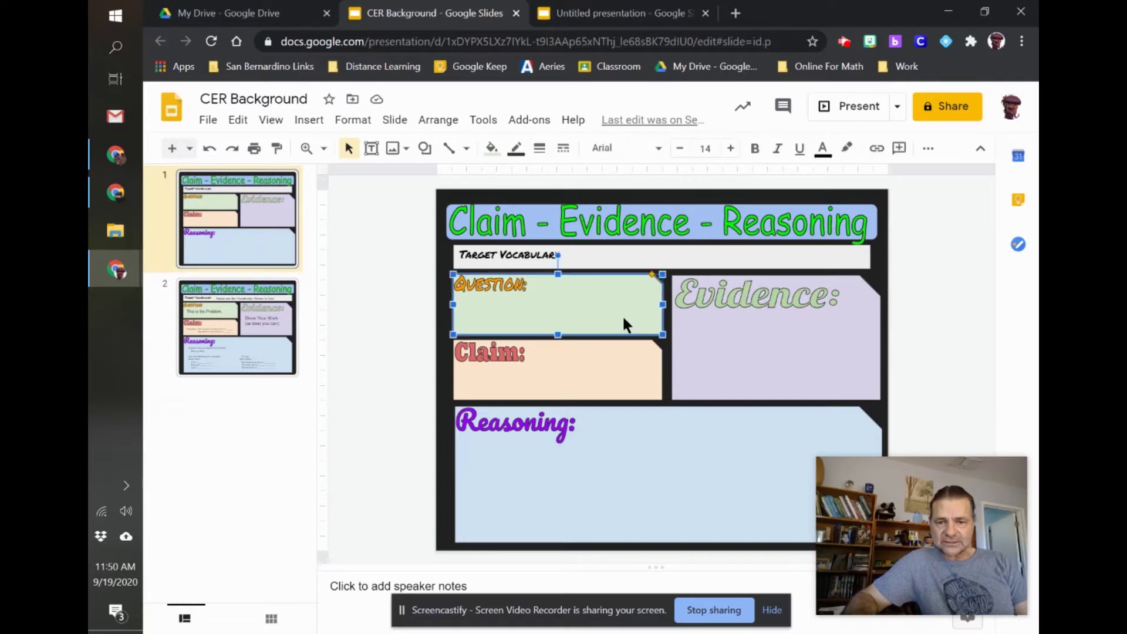
pyautogui.click(631, 386)
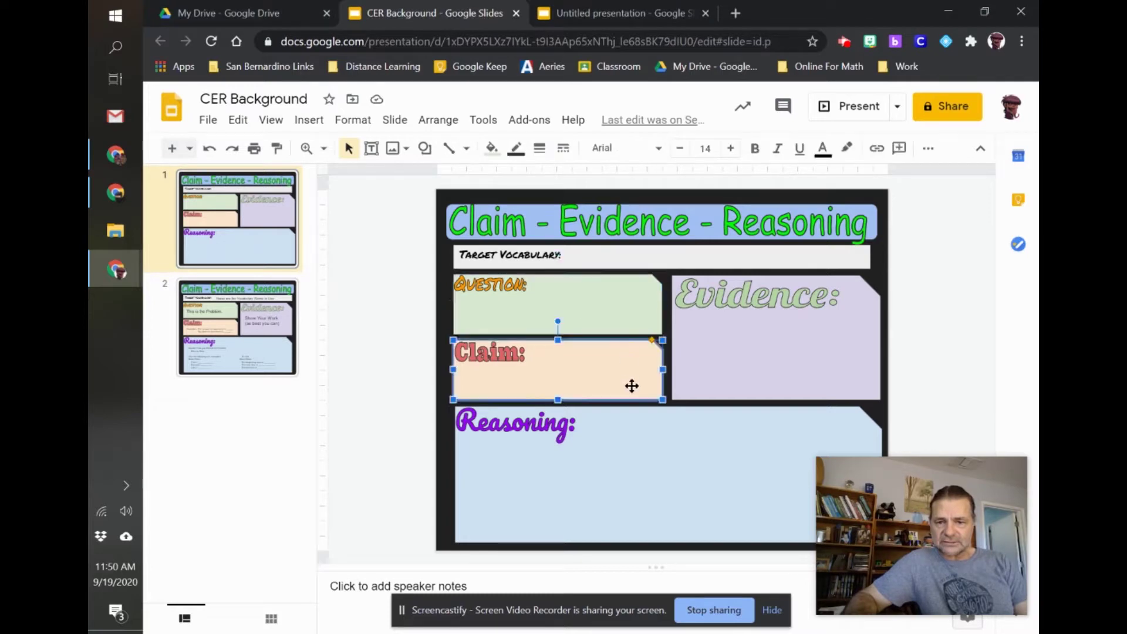
pyautogui.click(499, 360)
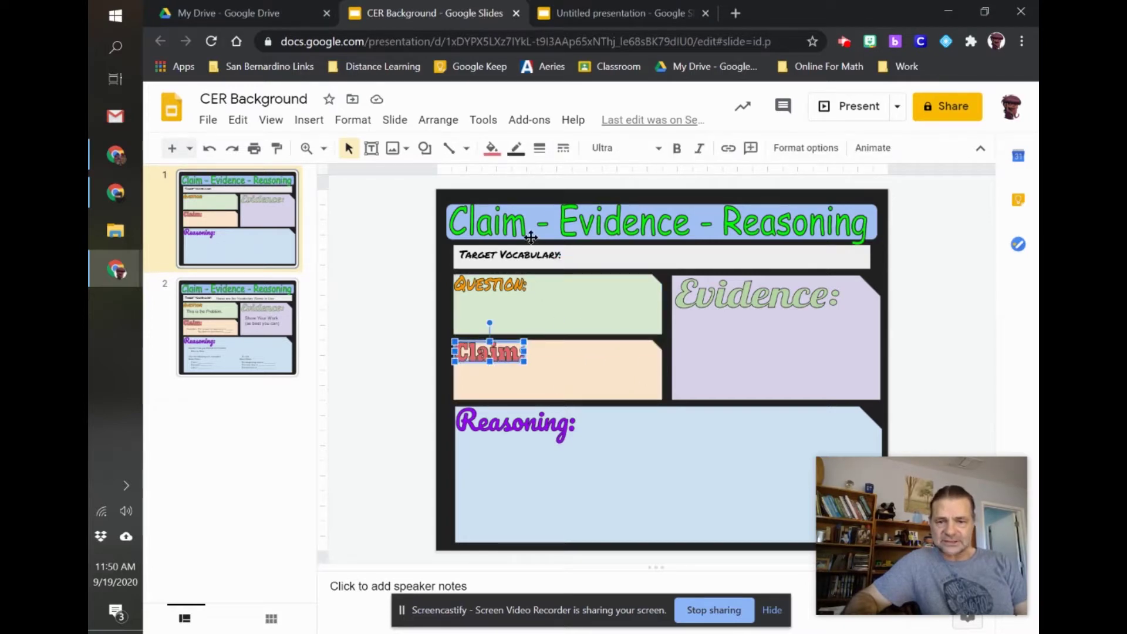
pyautogui.click(550, 240)
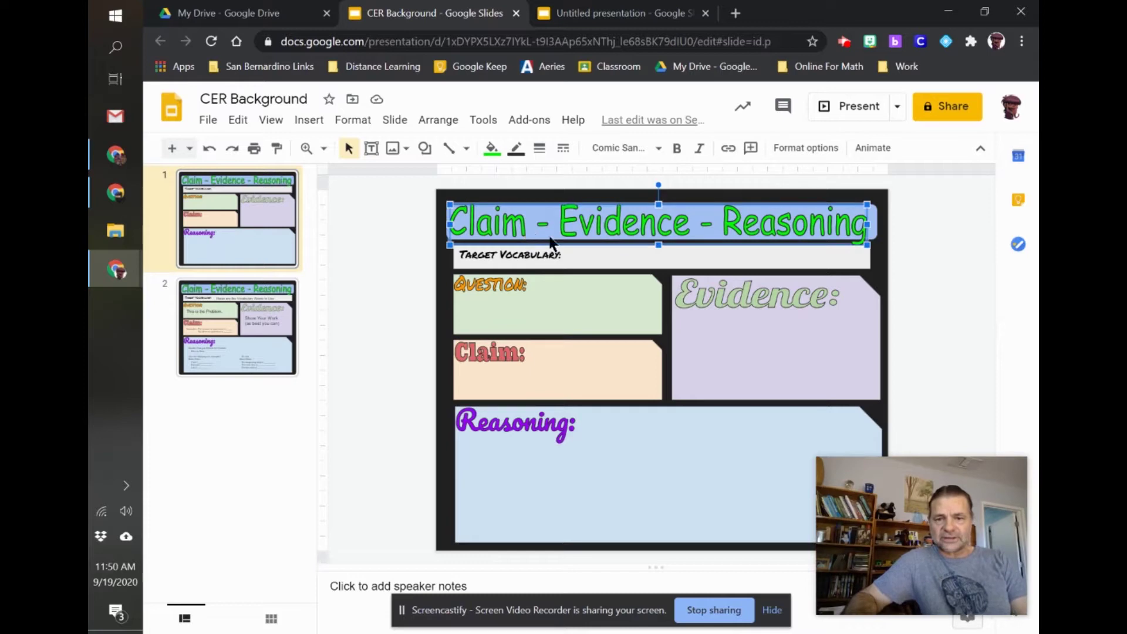
pyautogui.click(521, 262)
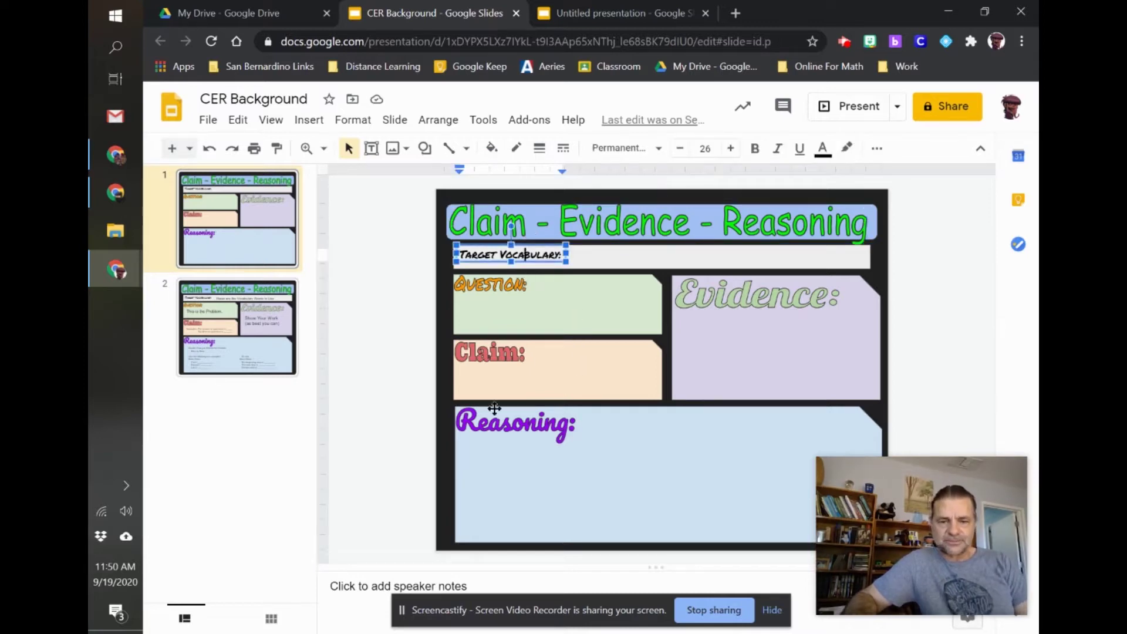
pyautogui.click(391, 390)
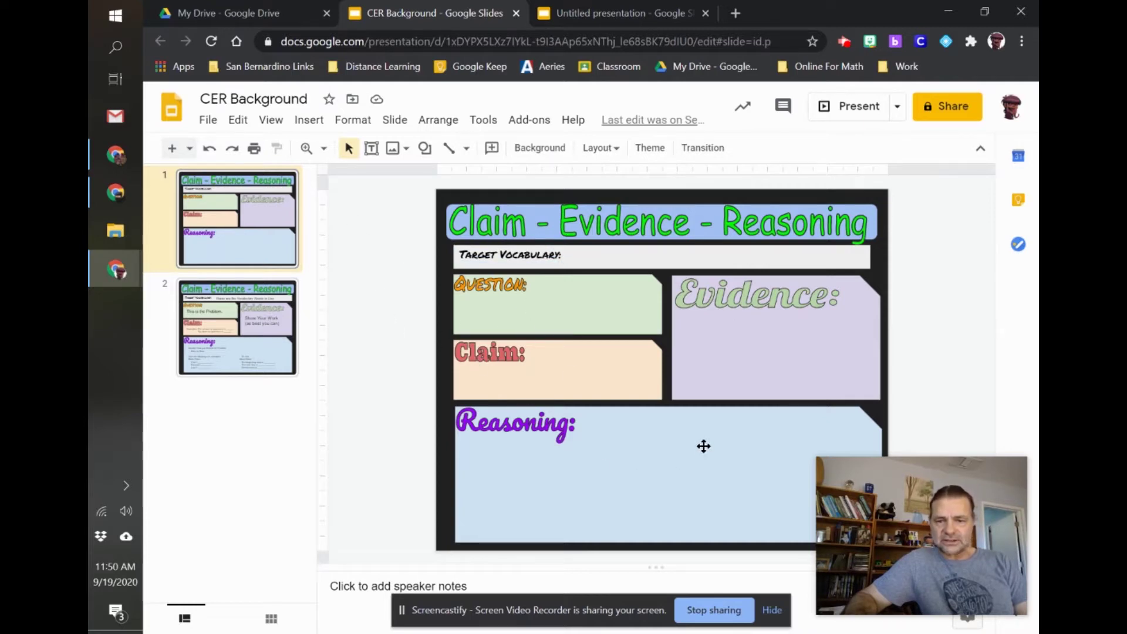
# Download the current CER Background slide as a PNG image
pyautogui.click(213, 121)
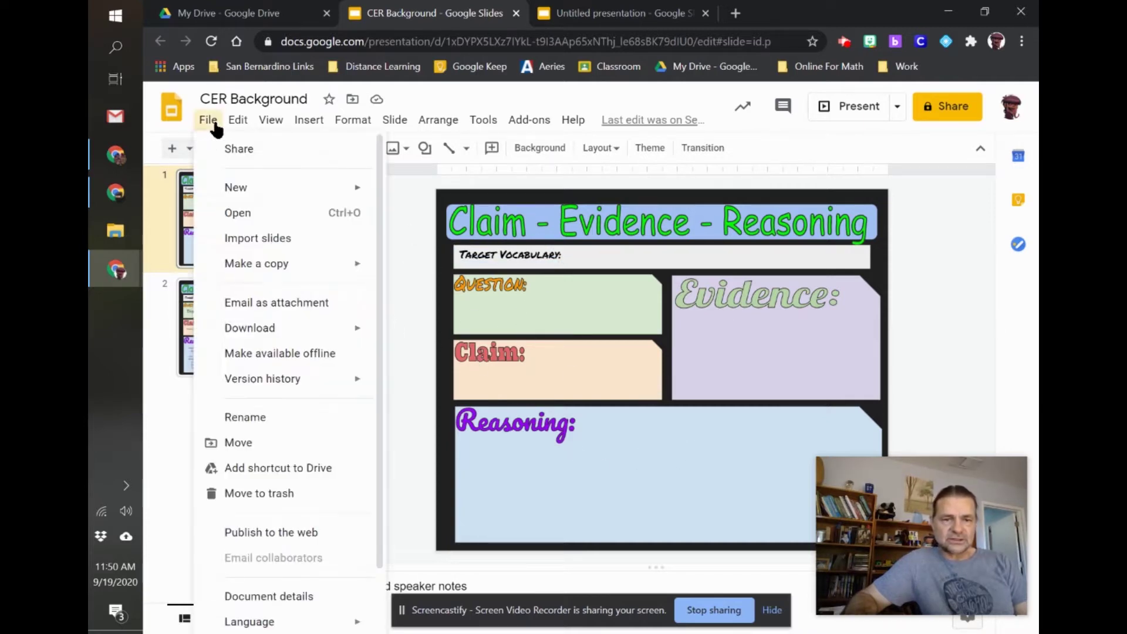
pyautogui.moveTo(283, 330)
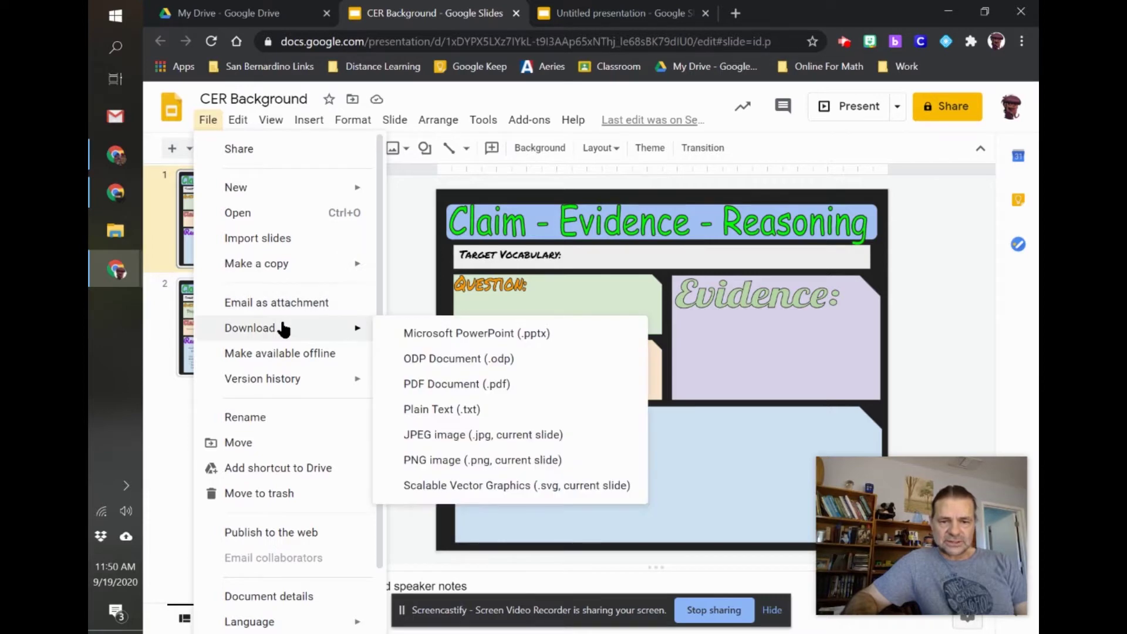
pyautogui.click(452, 463)
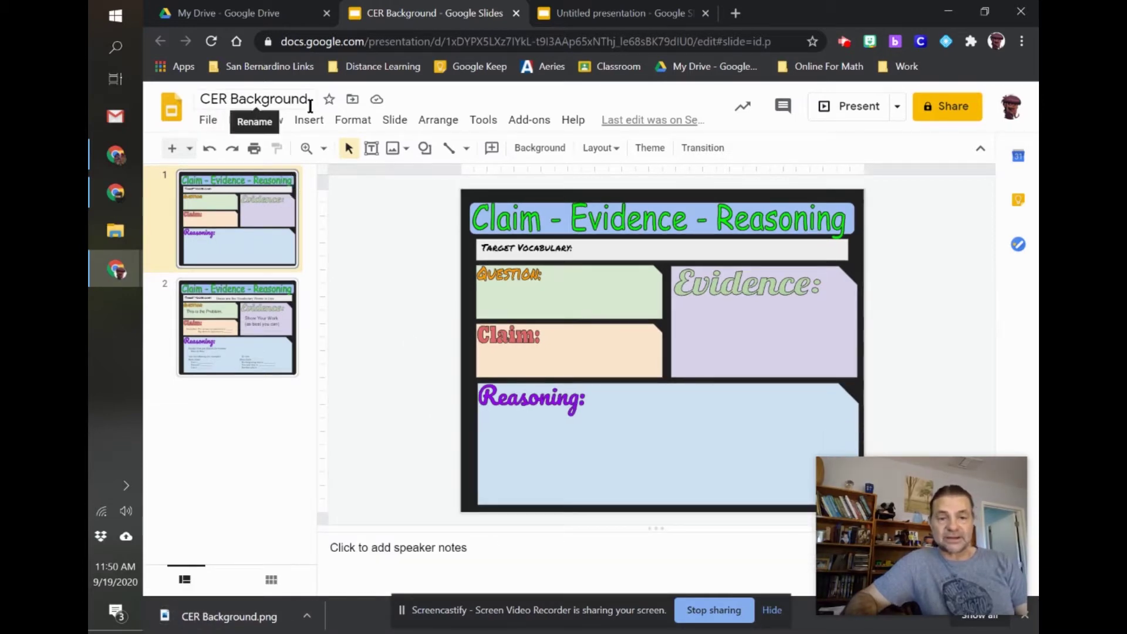
pyautogui.click(614, 13)
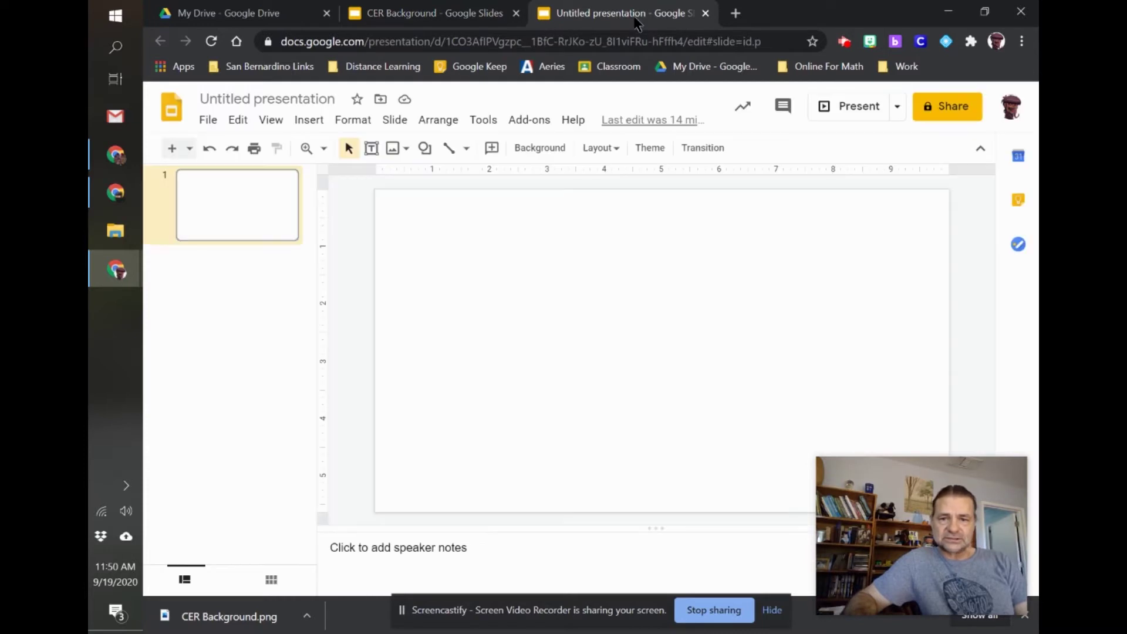
# Upload CER Background.png from the computer as the blank slide's background image
pyautogui.rightClick(496, 252)
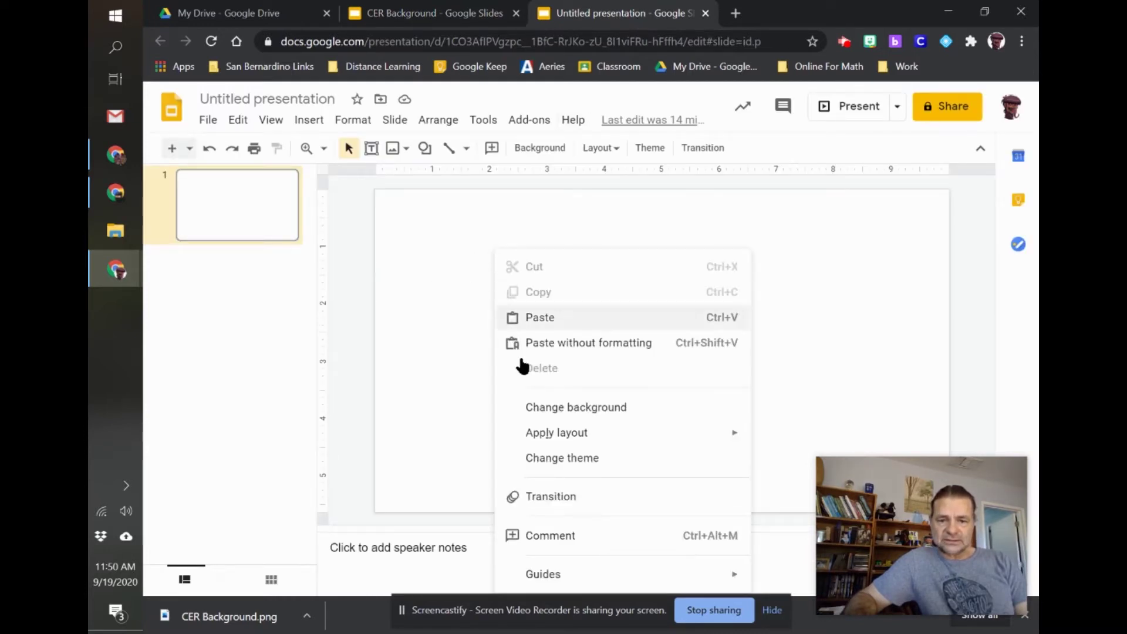
pyautogui.click(548, 411)
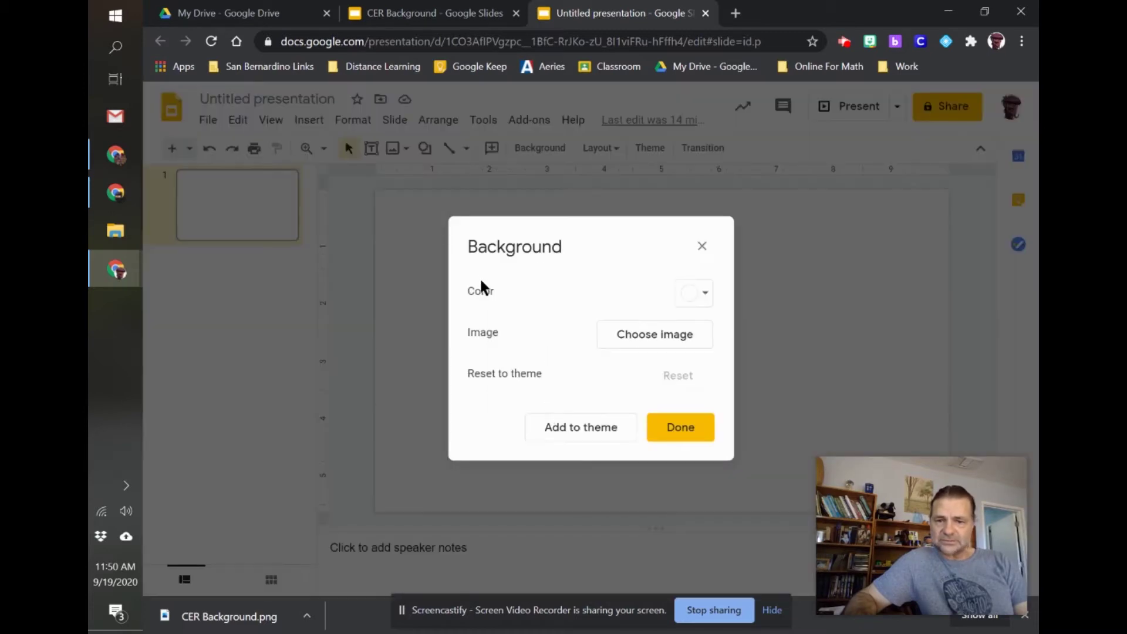
pyautogui.click(655, 341)
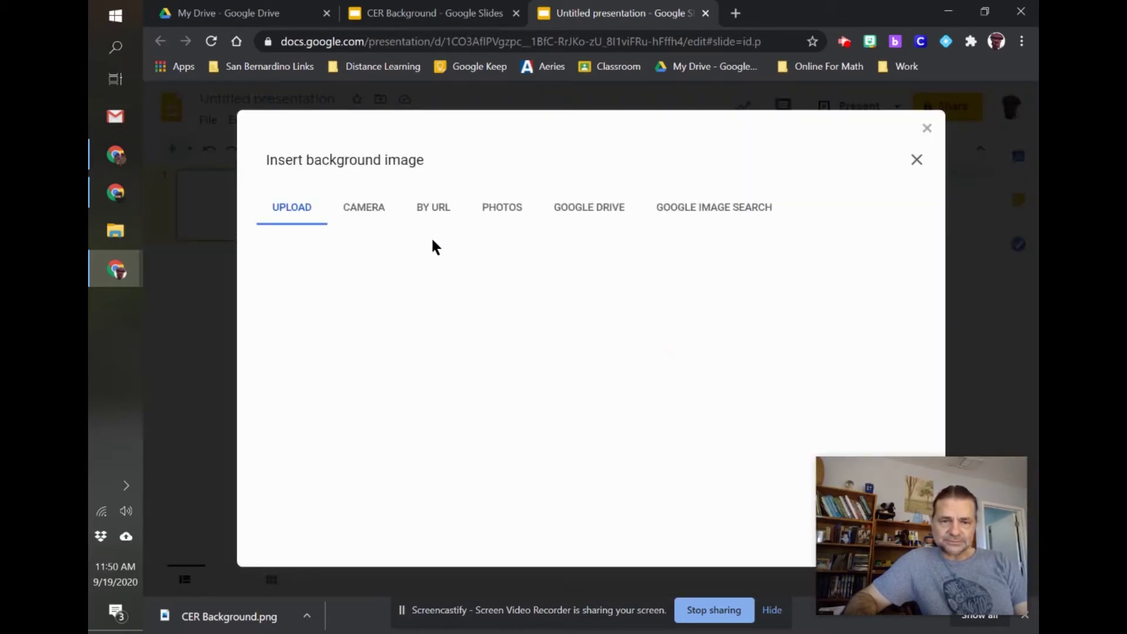
pyautogui.click(605, 458)
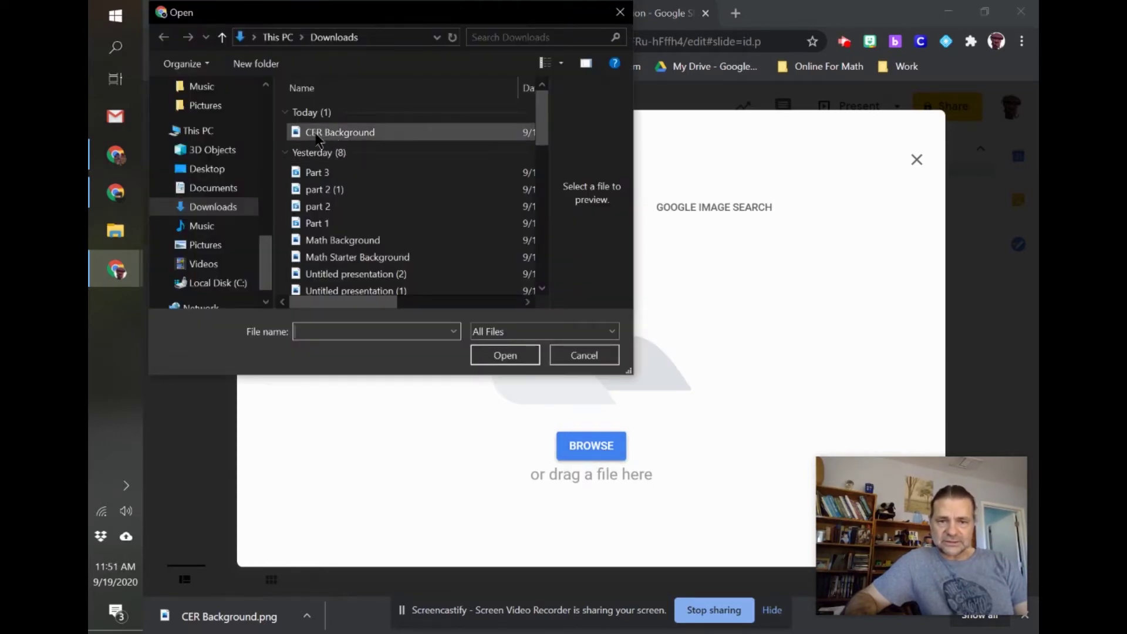
pyautogui.click(358, 135)
pyautogui.click(516, 355)
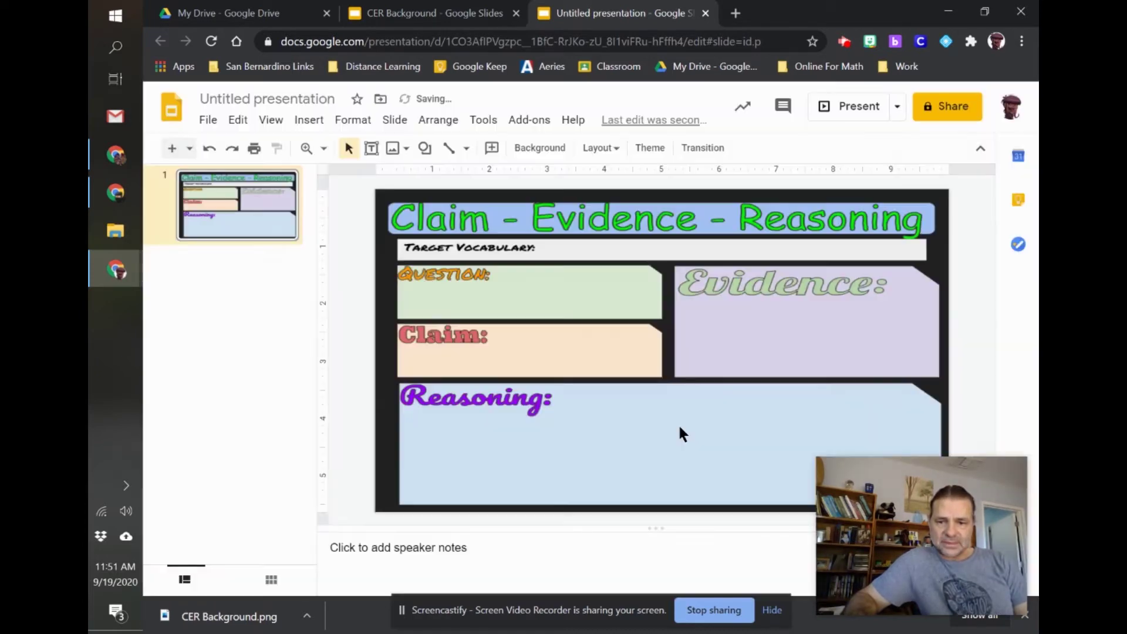
pyautogui.click(679, 435)
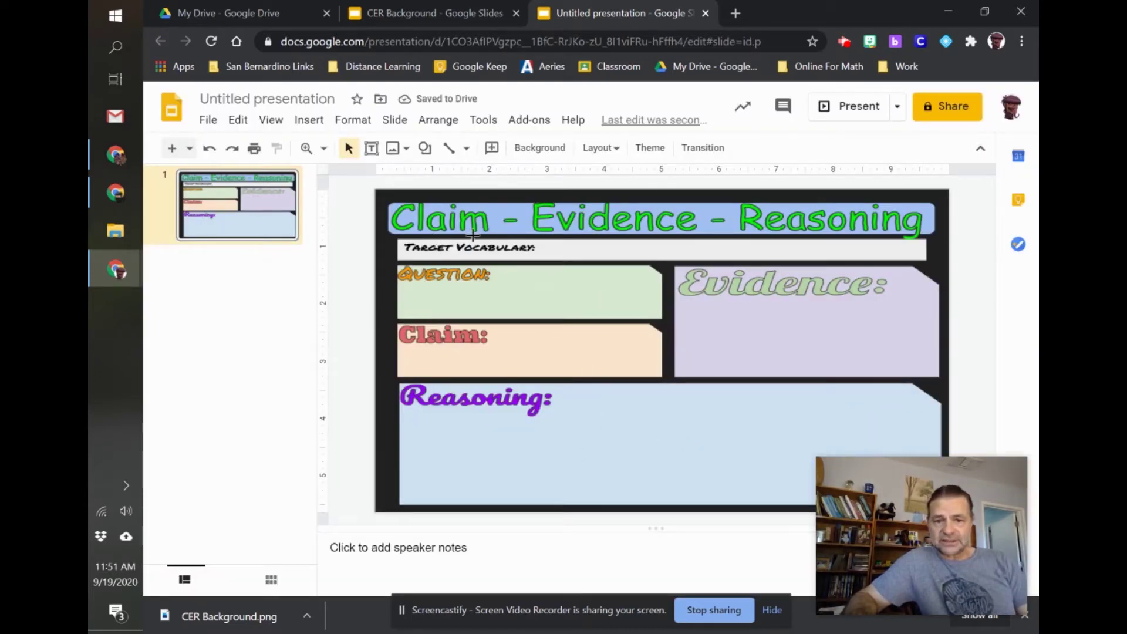
# Rename the Untitled presentation to 'CER Student'
pyautogui.moveTo(739, 386); pyautogui.dragTo(740, 293)
pyautogui.moveTo(850, 272); pyautogui.dragTo(774, 349)
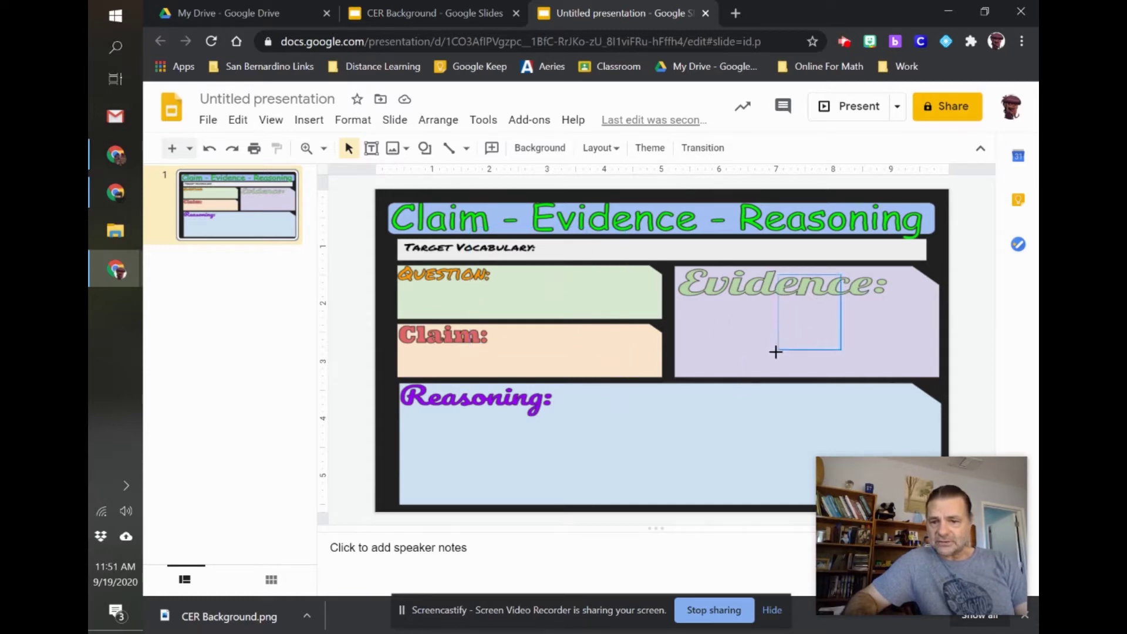
pyautogui.moveTo(550, 310); pyautogui.dragTo(566, 335)
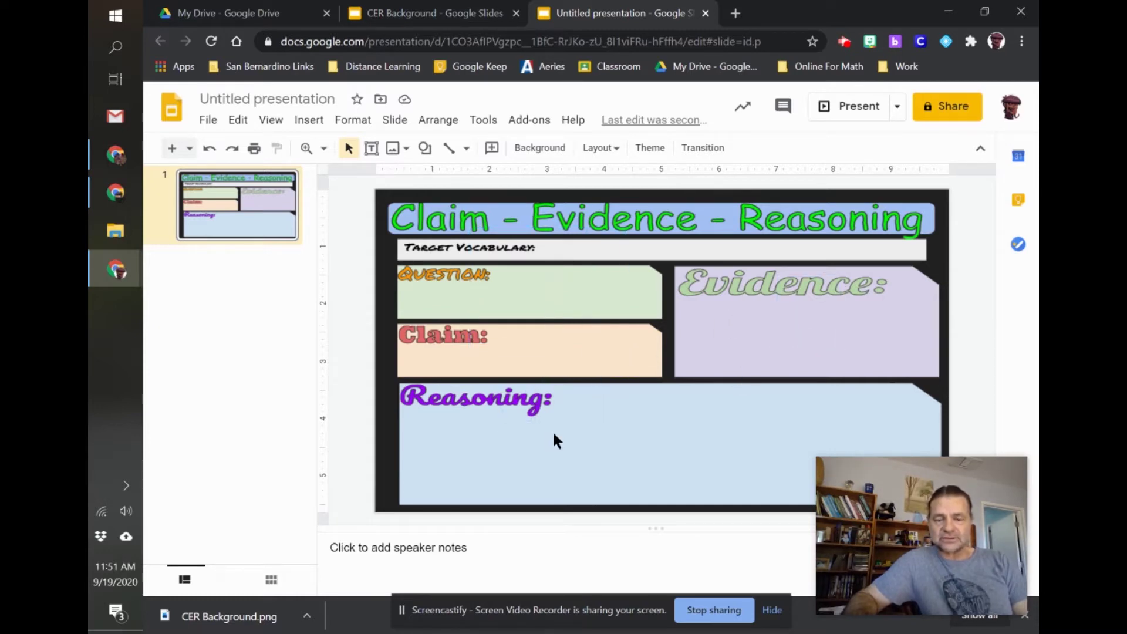
pyautogui.click(264, 99)
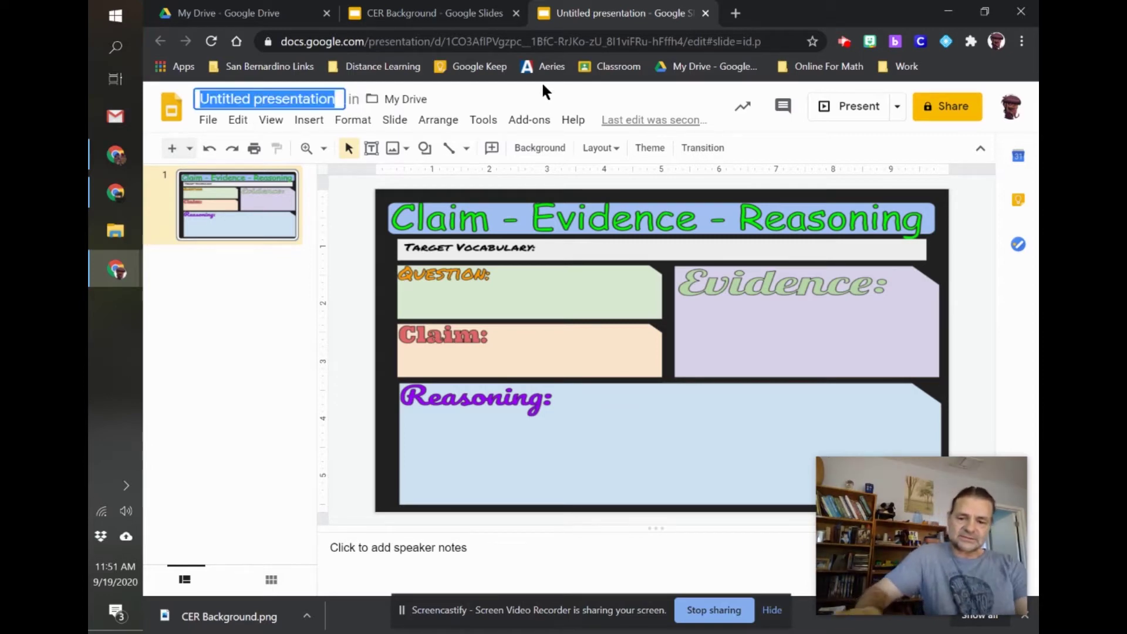
pyautogui.write('CER')
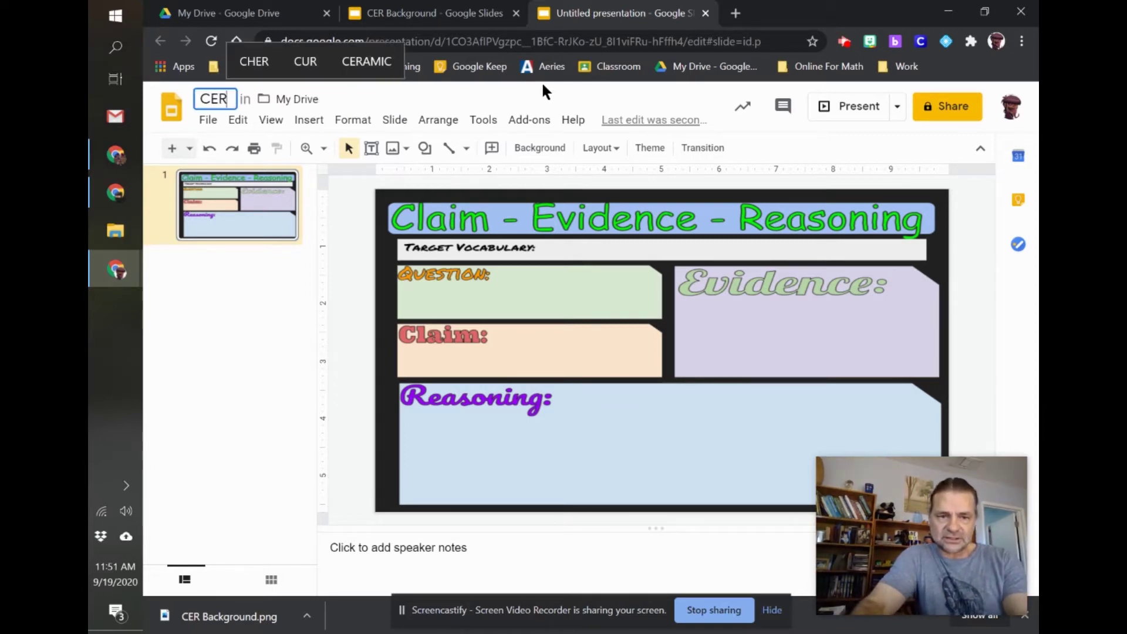
pyautogui.write(' S')
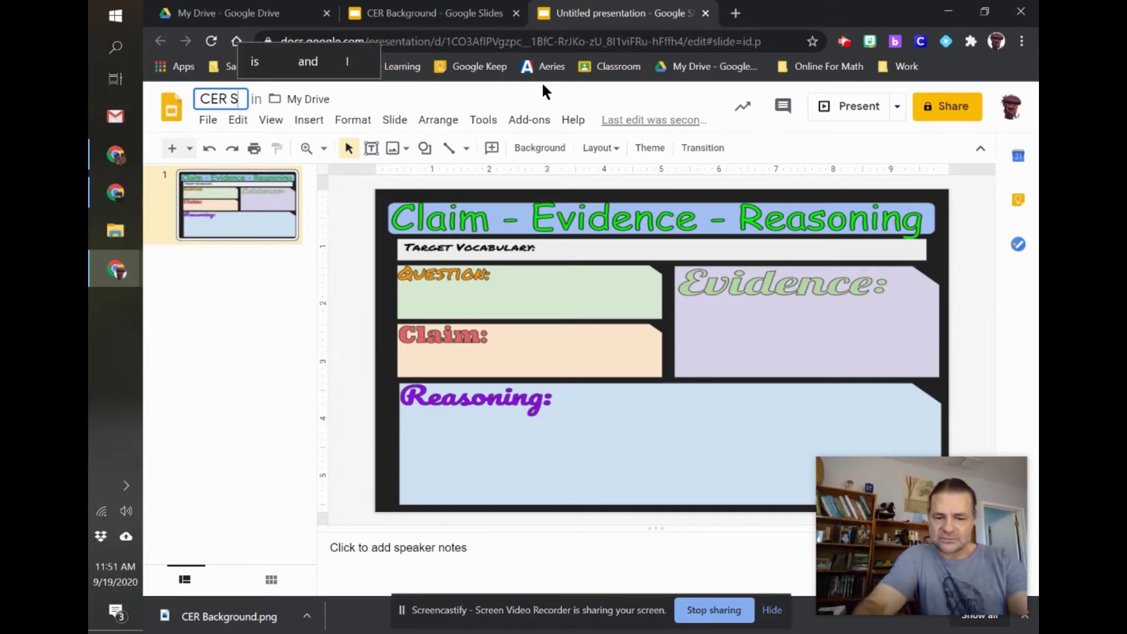
pyautogui.write('tudent')
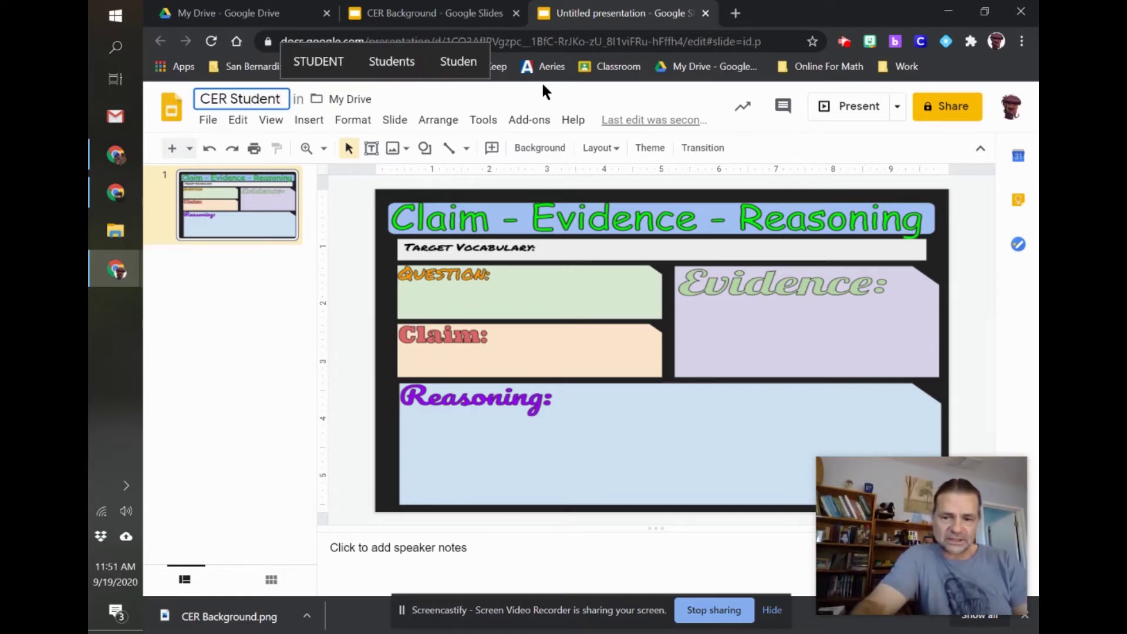
pyautogui.press('Return')
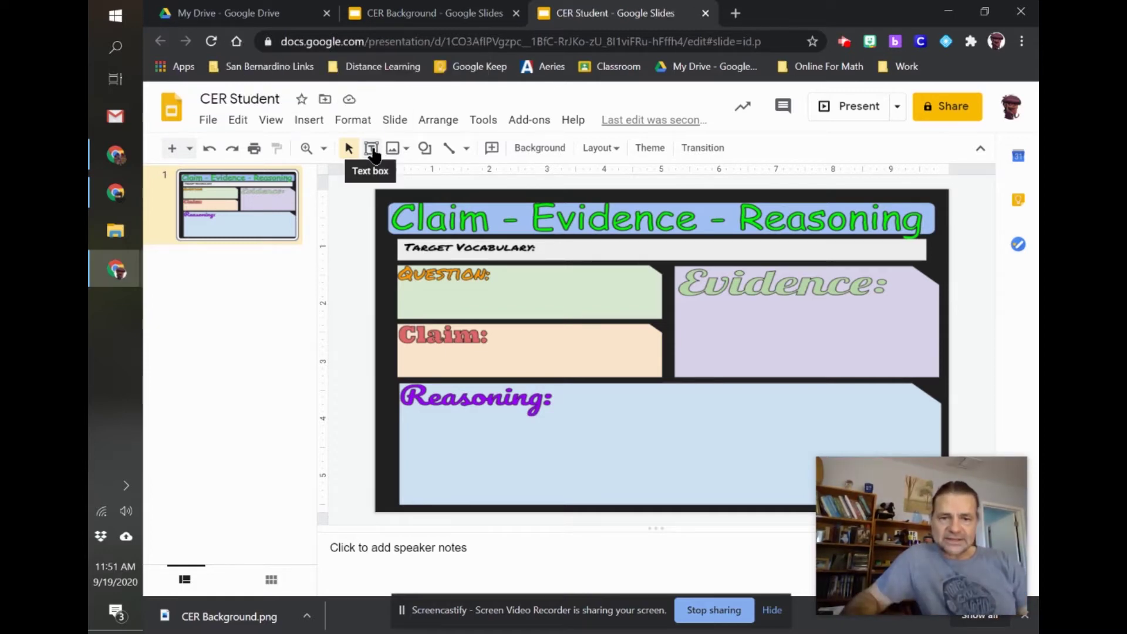
pyautogui.click(372, 149)
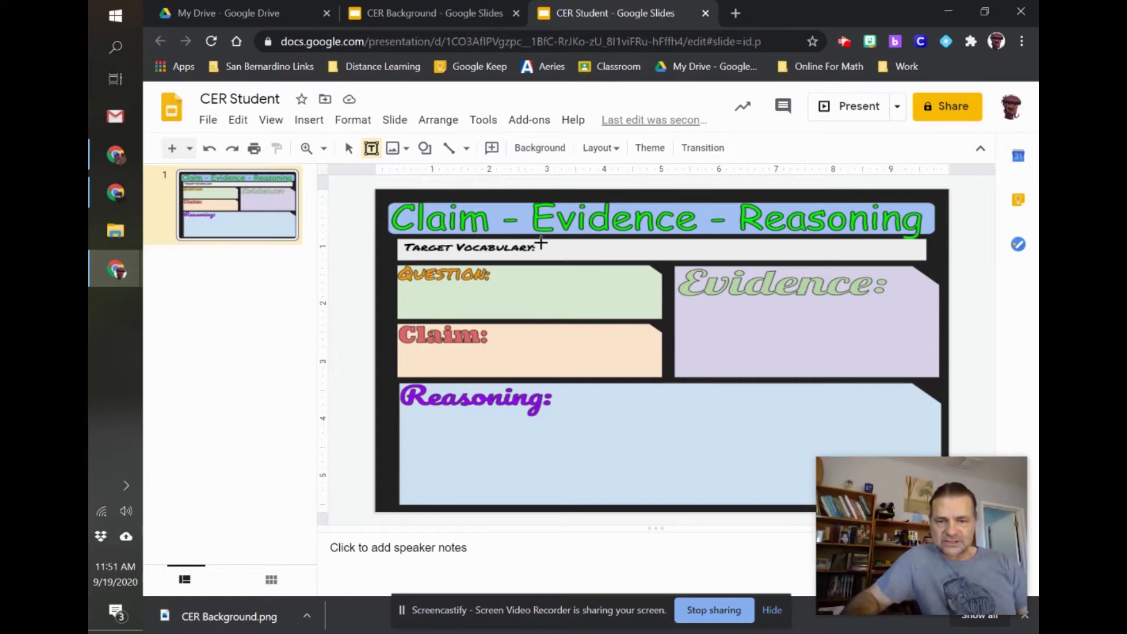
# Draw empty text boxes in the Question, Claim, Evidence and Reasoning areas
pyautogui.moveTo(495, 273); pyautogui.dragTo(649, 311)
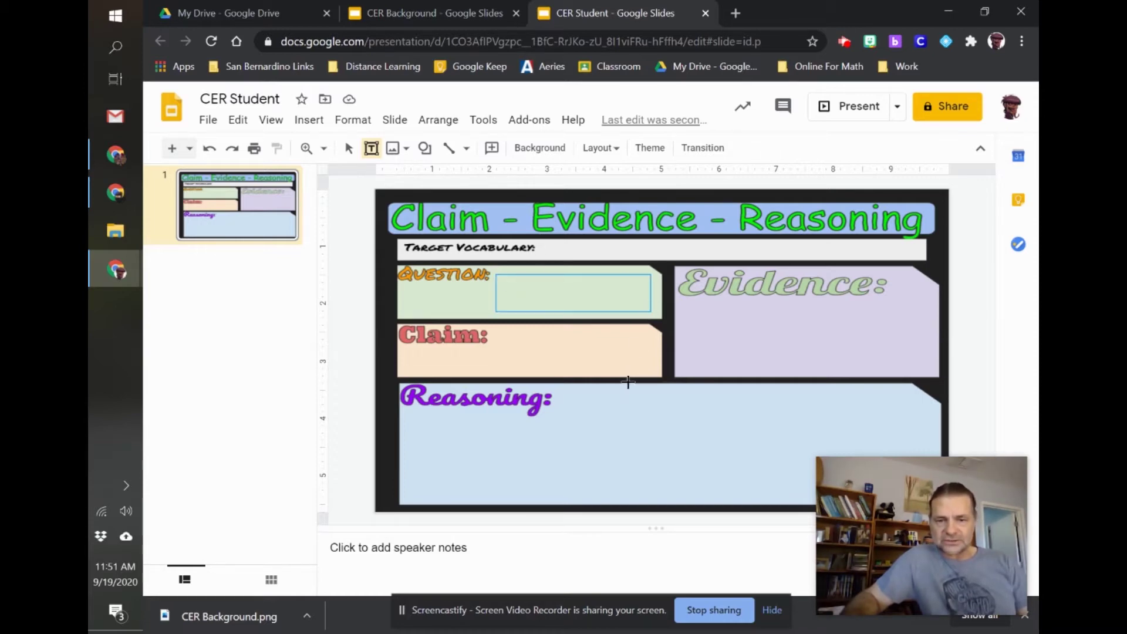
pyautogui.click(371, 149)
pyautogui.moveTo(496, 331); pyautogui.dragTo(650, 369)
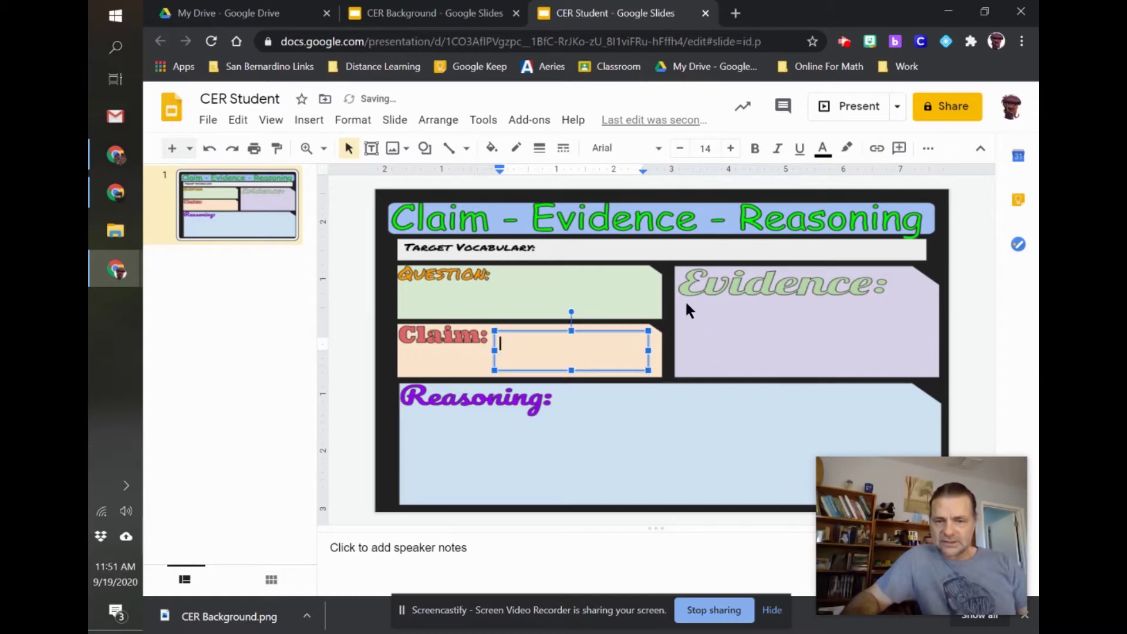
pyautogui.click(371, 148)
pyautogui.moveTo(690, 303); pyautogui.dragTo(925, 367)
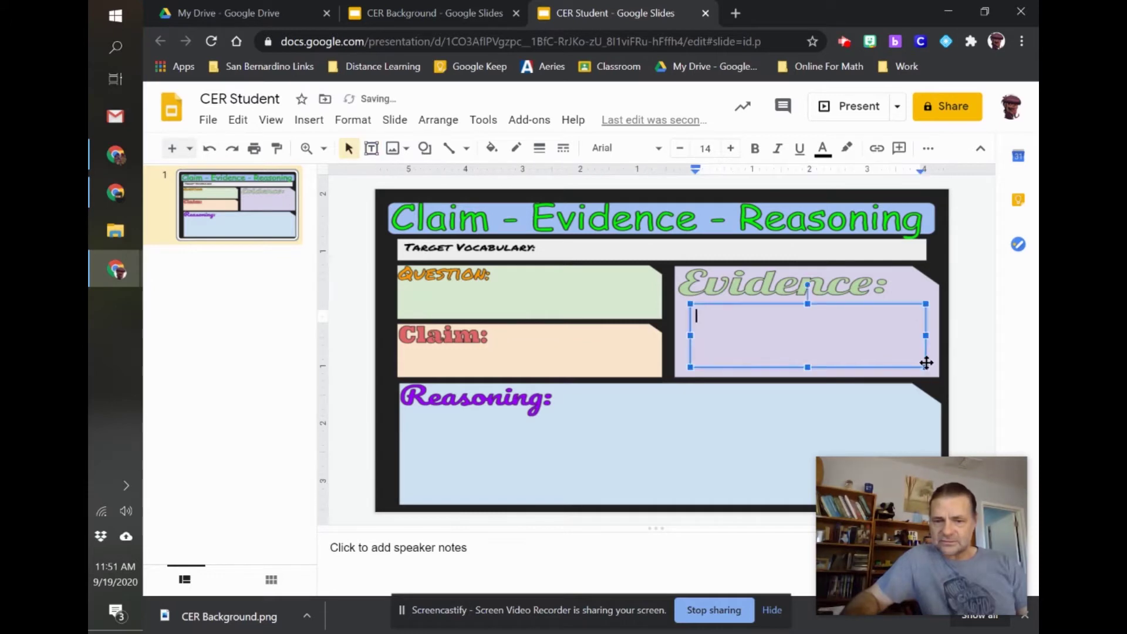
pyautogui.click(373, 150)
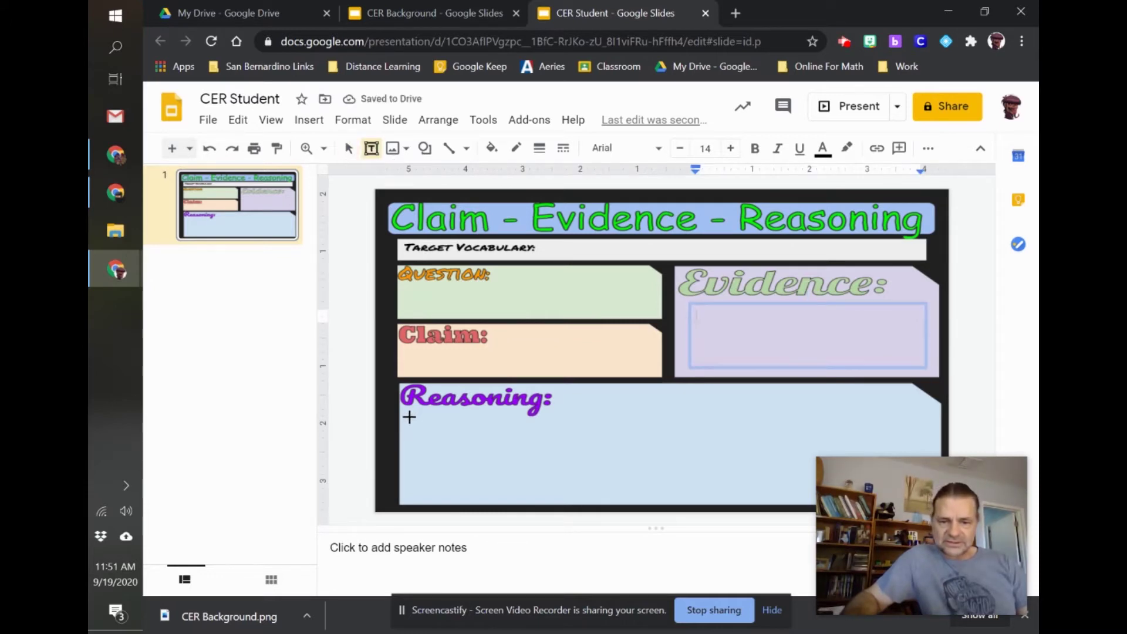
pyautogui.moveTo(409, 417); pyautogui.dragTo(926, 485)
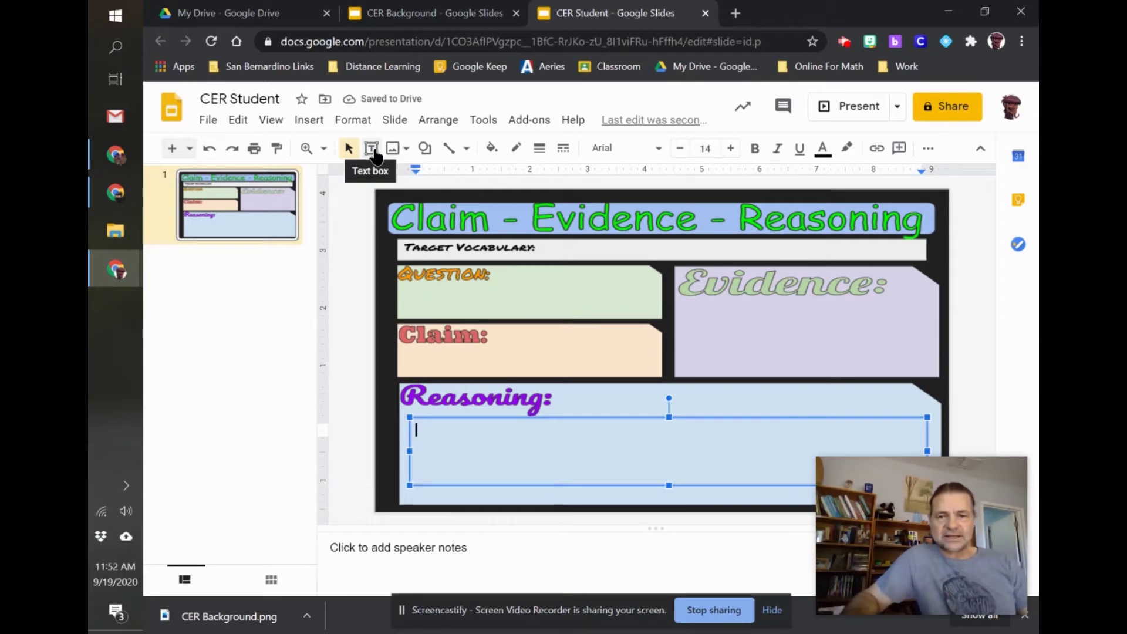
# Check the Question, Claim and Reasoning answer boxes, then switch to the Math class
pyautogui.click(541, 295)
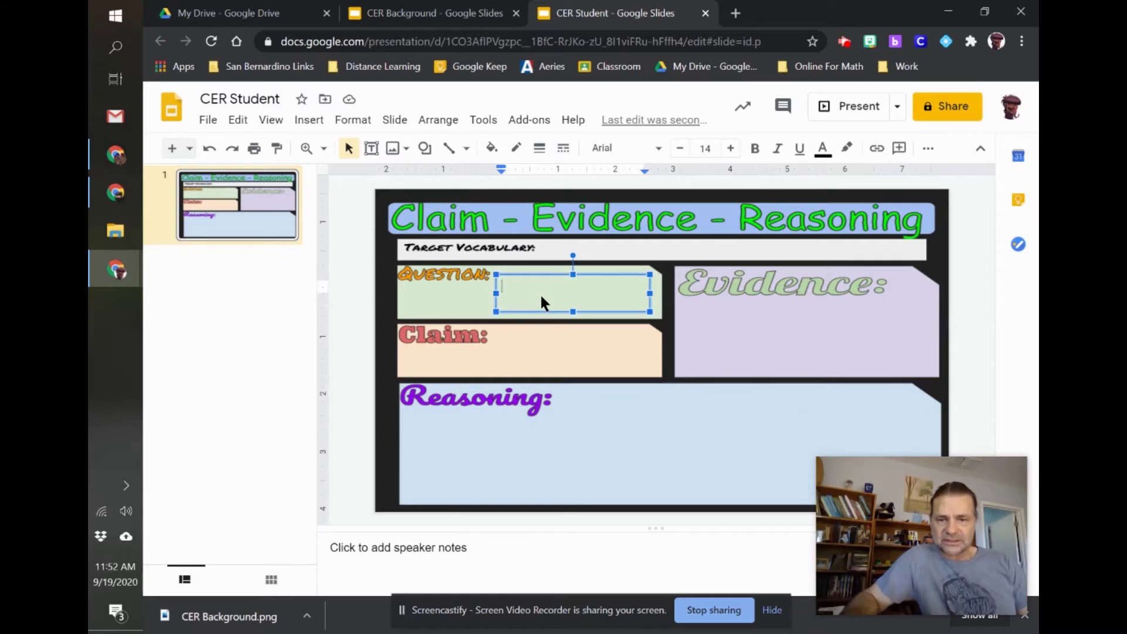
pyautogui.click(537, 348)
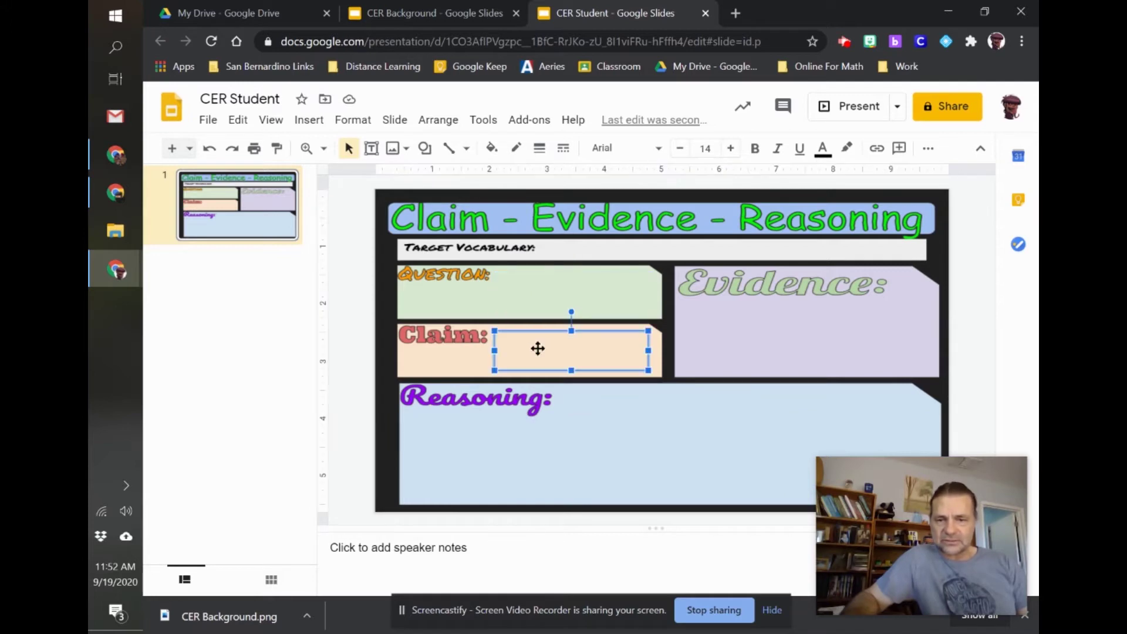
pyautogui.click(538, 450)
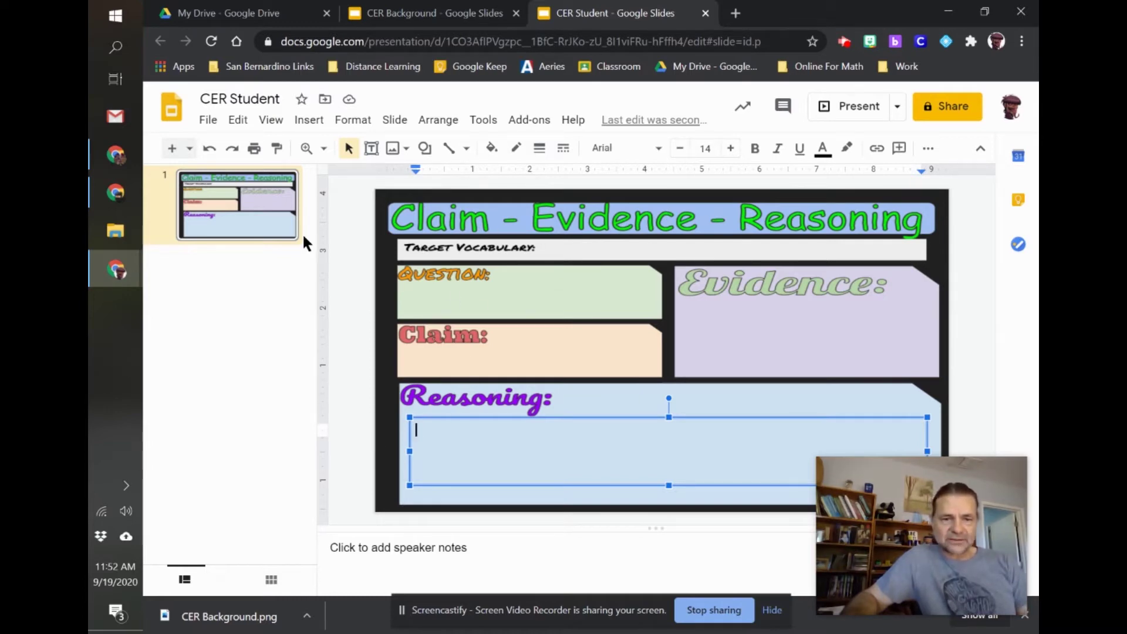
pyautogui.hotkey('alt', 'Tab')
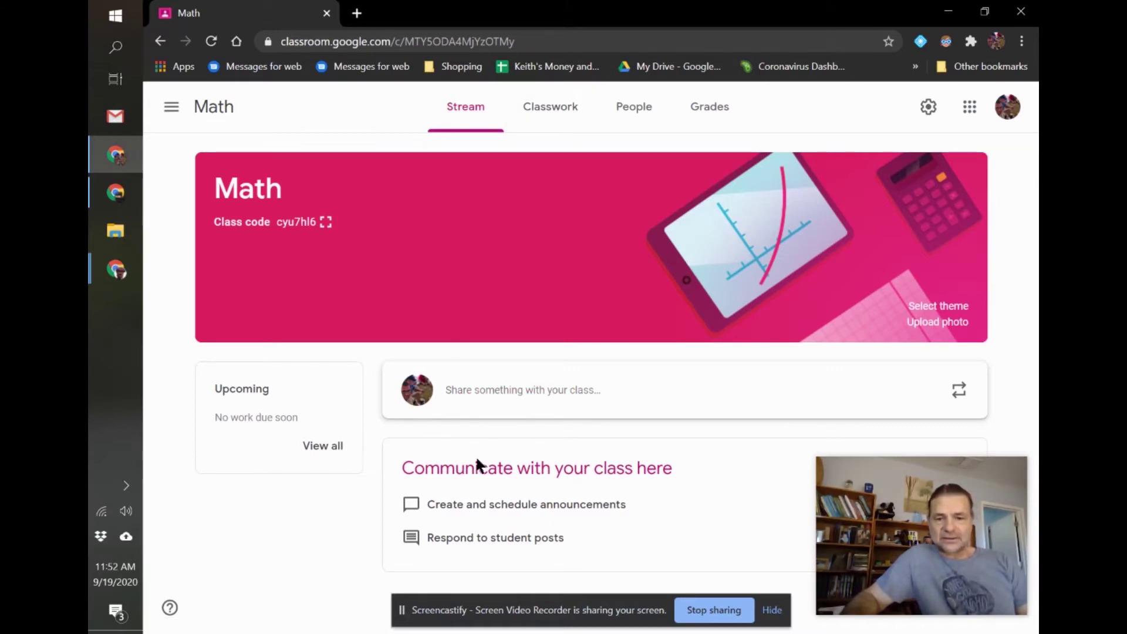
# Begin a new Classwork assignment with the title 'Cer'
pyautogui.click(548, 110)
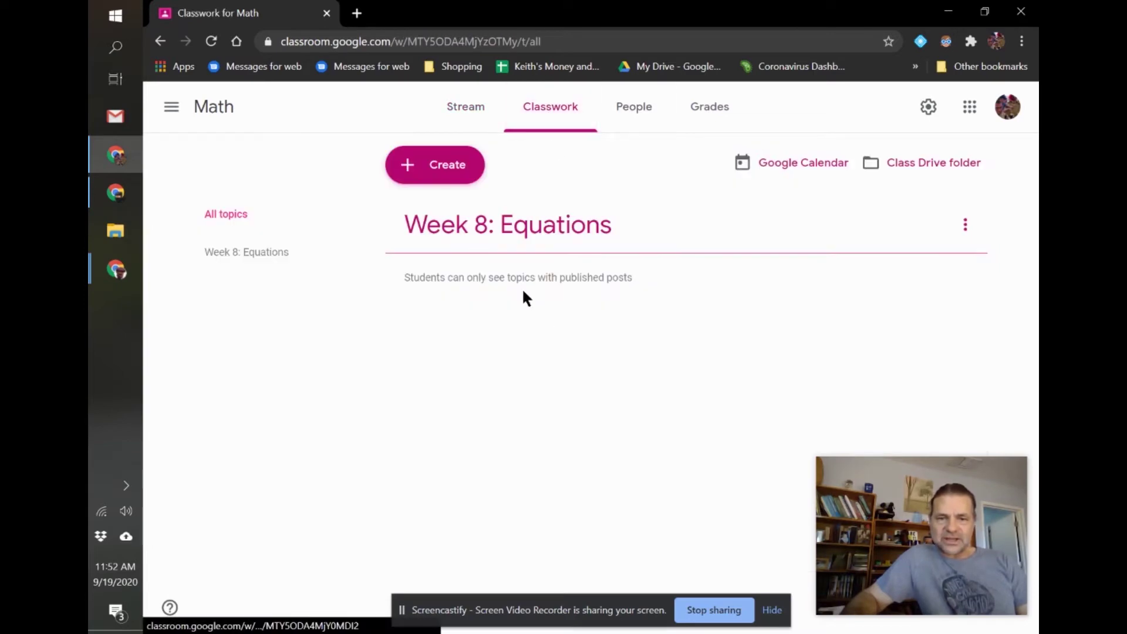
pyautogui.click(453, 171)
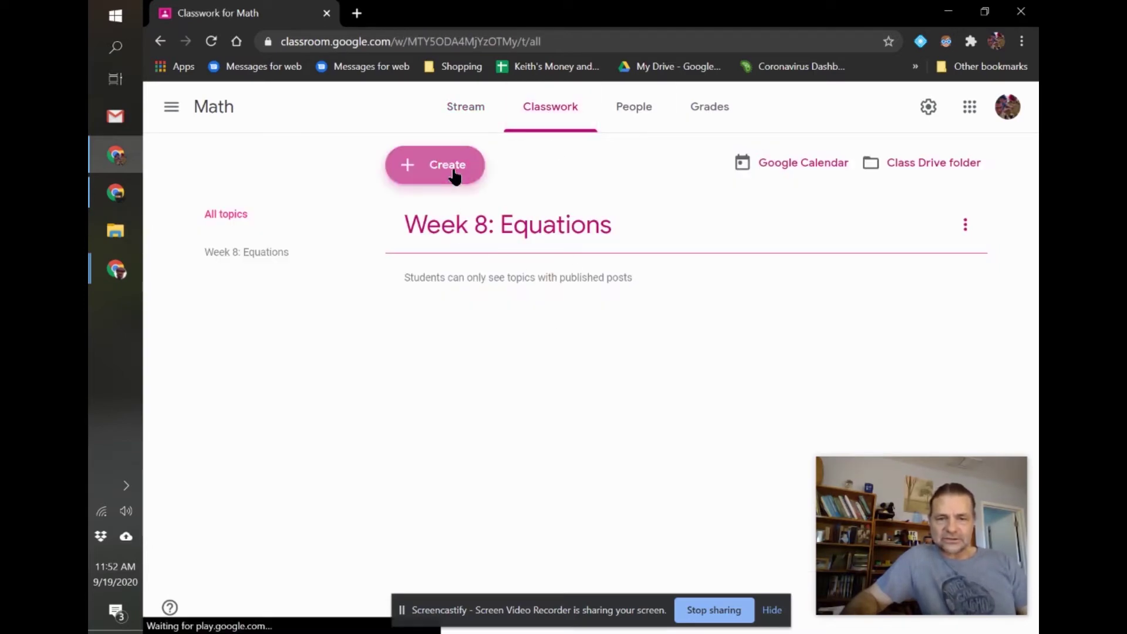
pyautogui.click(455, 215)
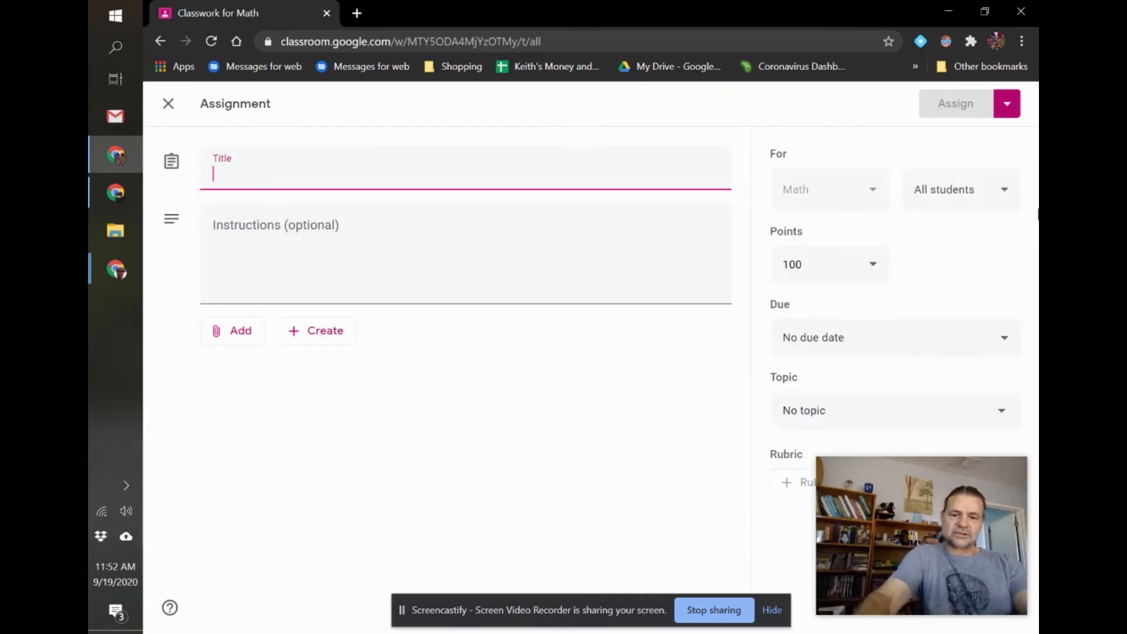
pyautogui.write('Cer')
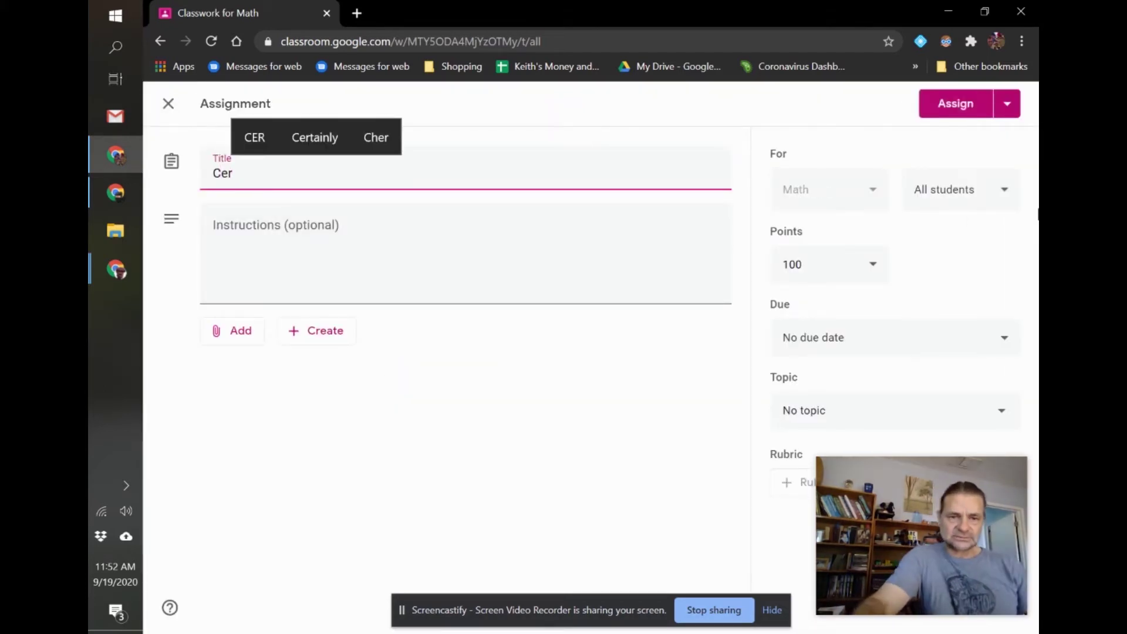
pyautogui.click(333, 269)
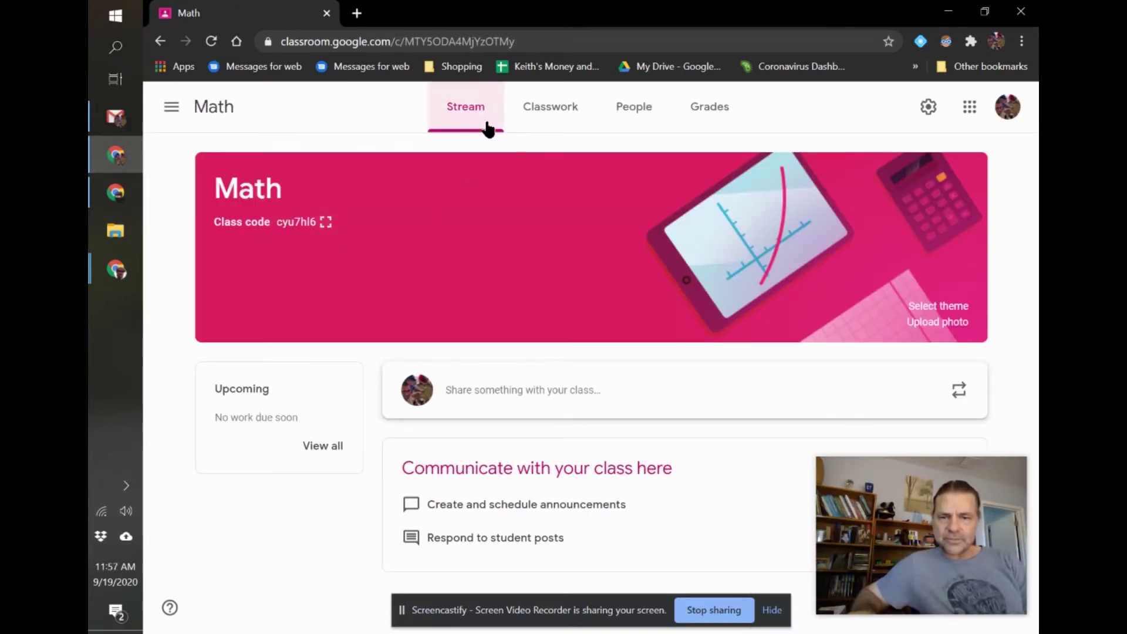
# Start the assignment again from Classwork and enter the title 'CER'
pyautogui.click(551, 110)
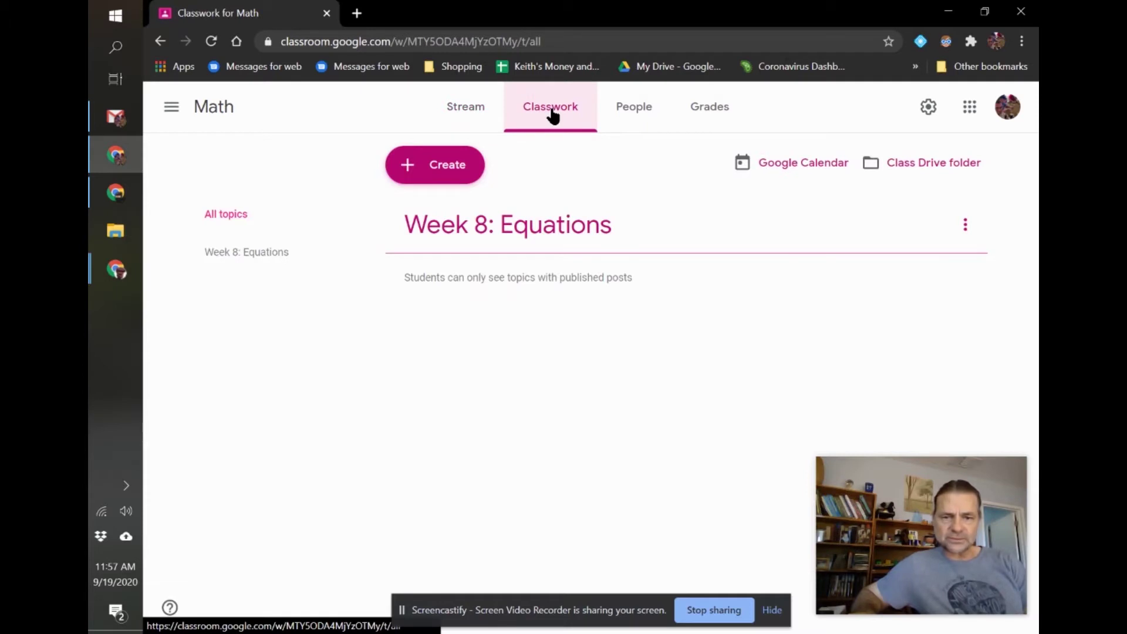
pyautogui.click(413, 166)
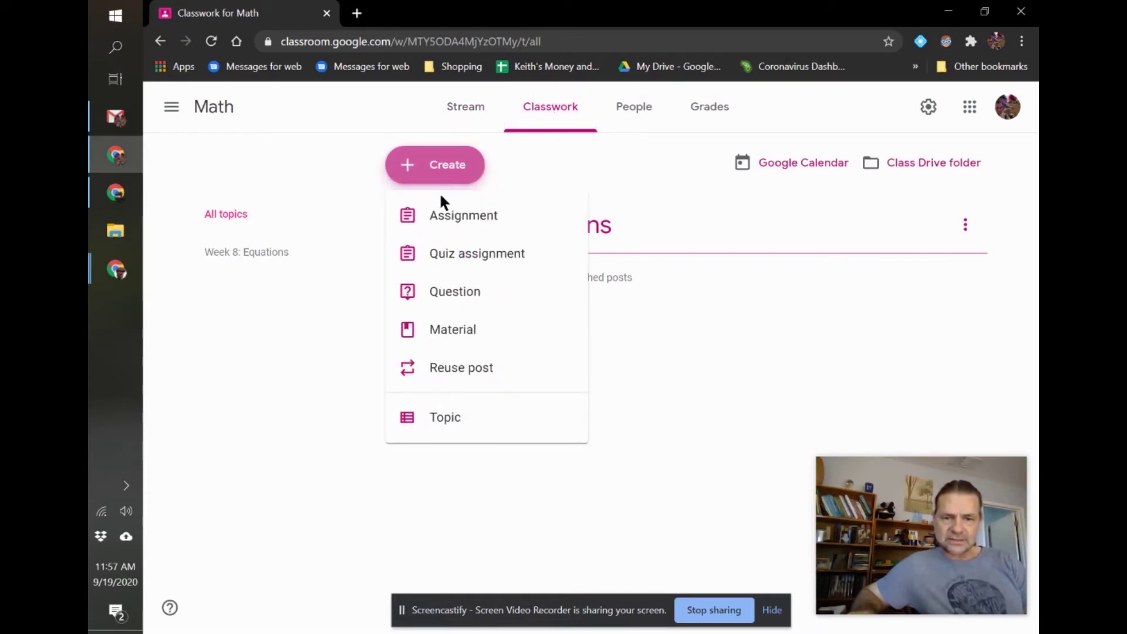
pyautogui.click(455, 227)
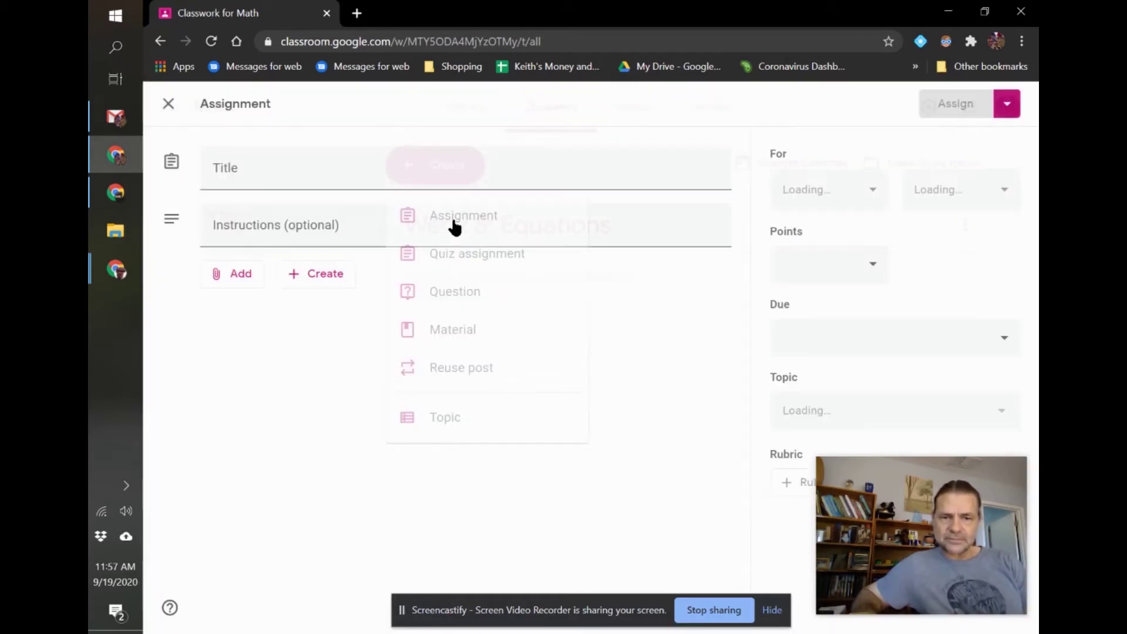
pyautogui.click(293, 184)
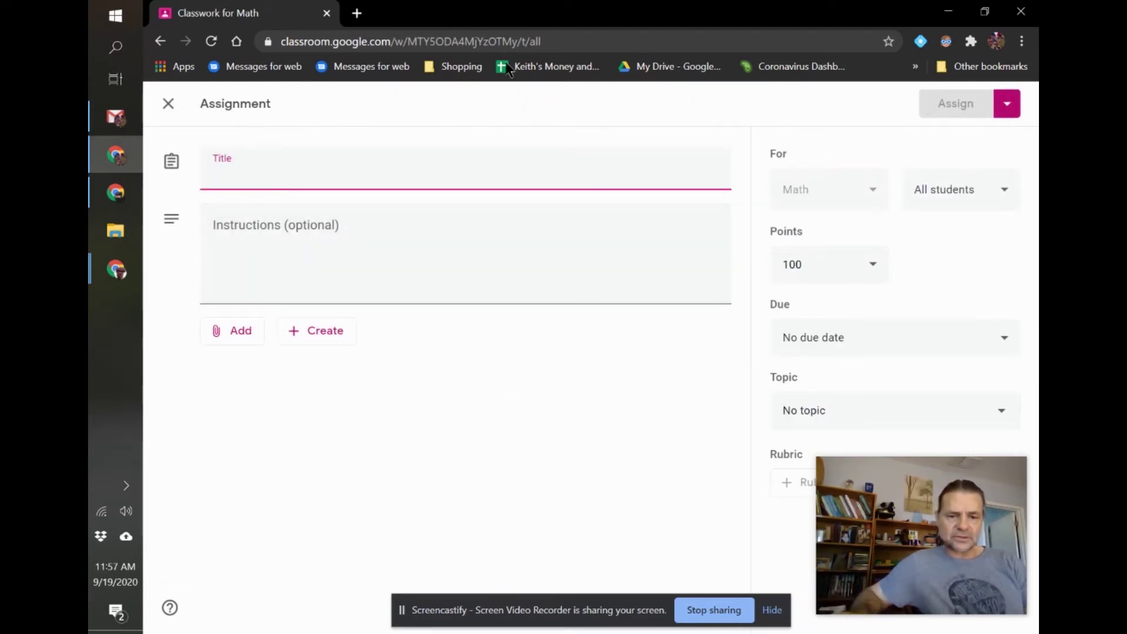
pyautogui.write('CER')
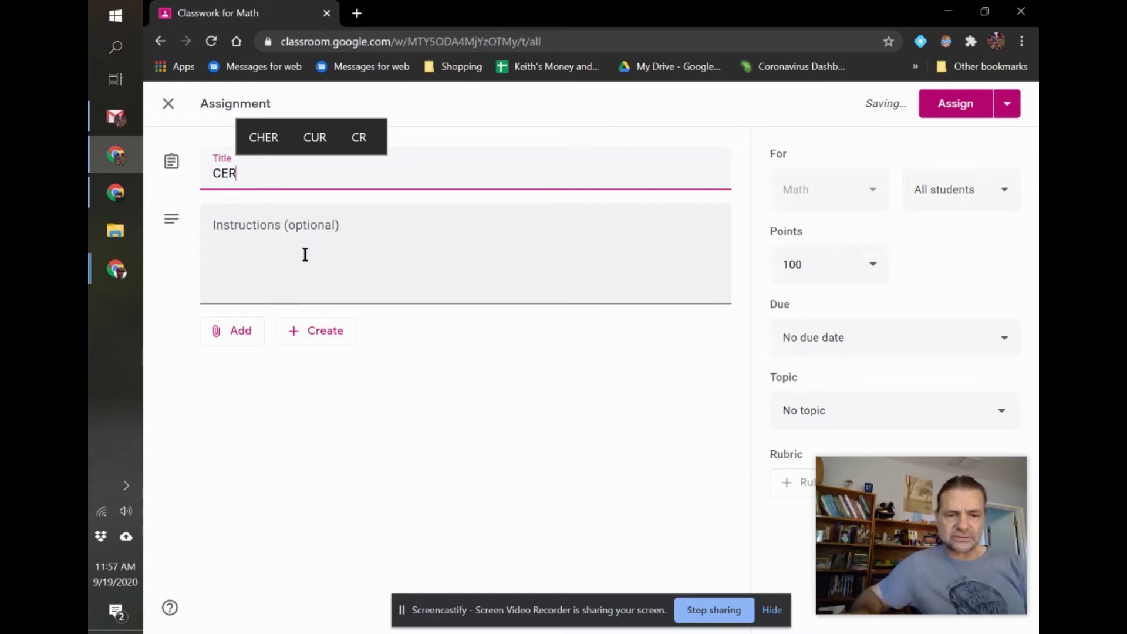
# Attach the CER Student slides from Google Drive to the CER assignment
pyautogui.click(236, 336)
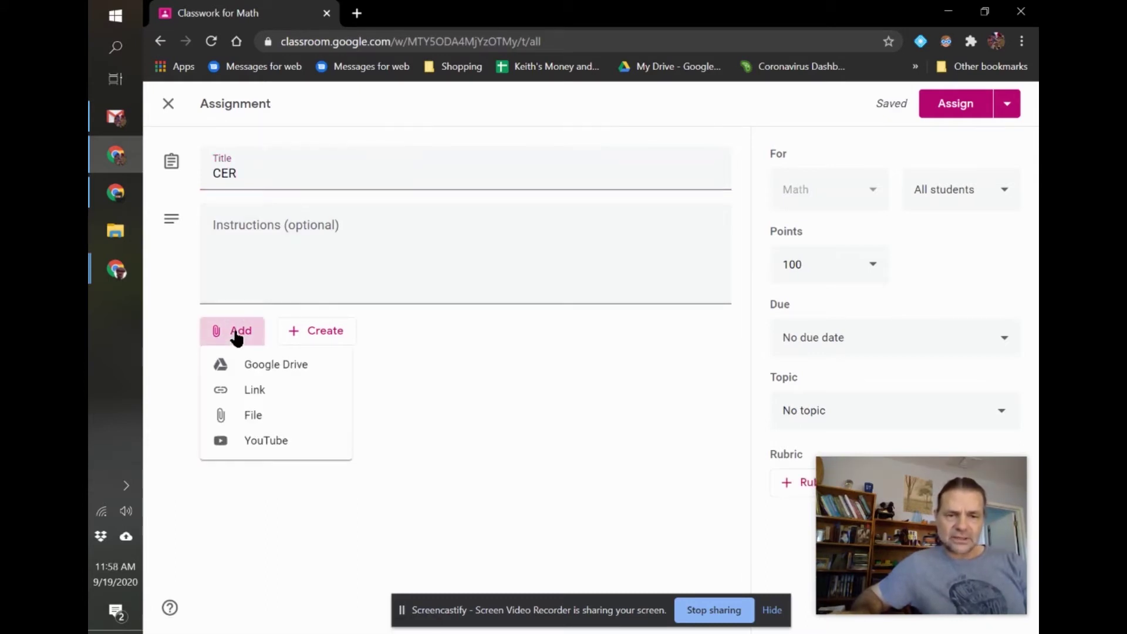
pyautogui.click(266, 365)
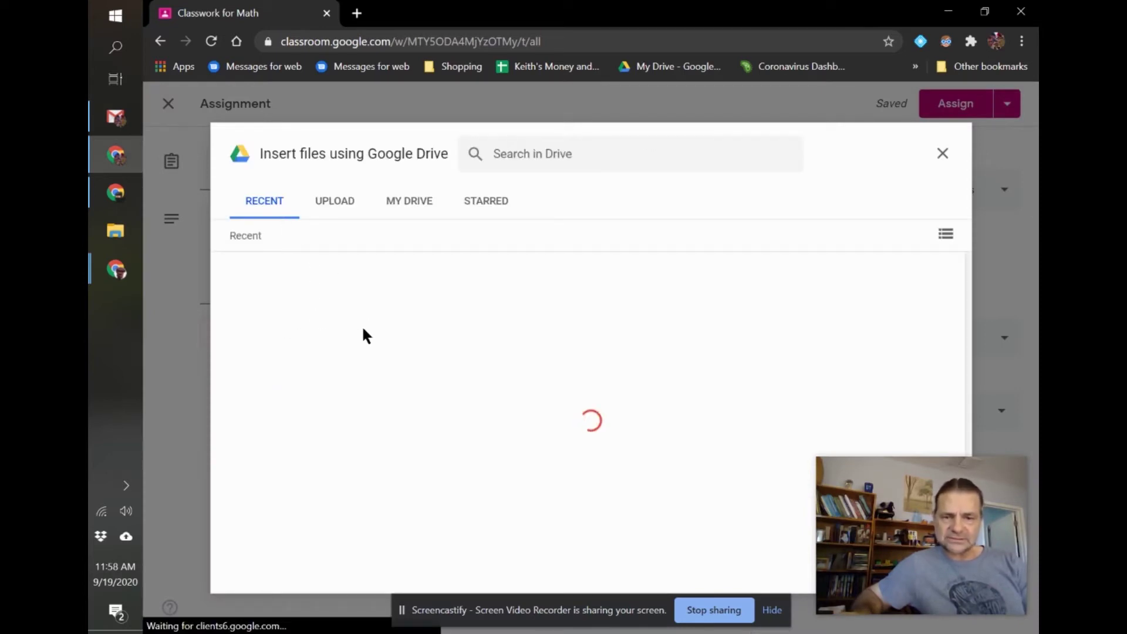
pyautogui.click(292, 350)
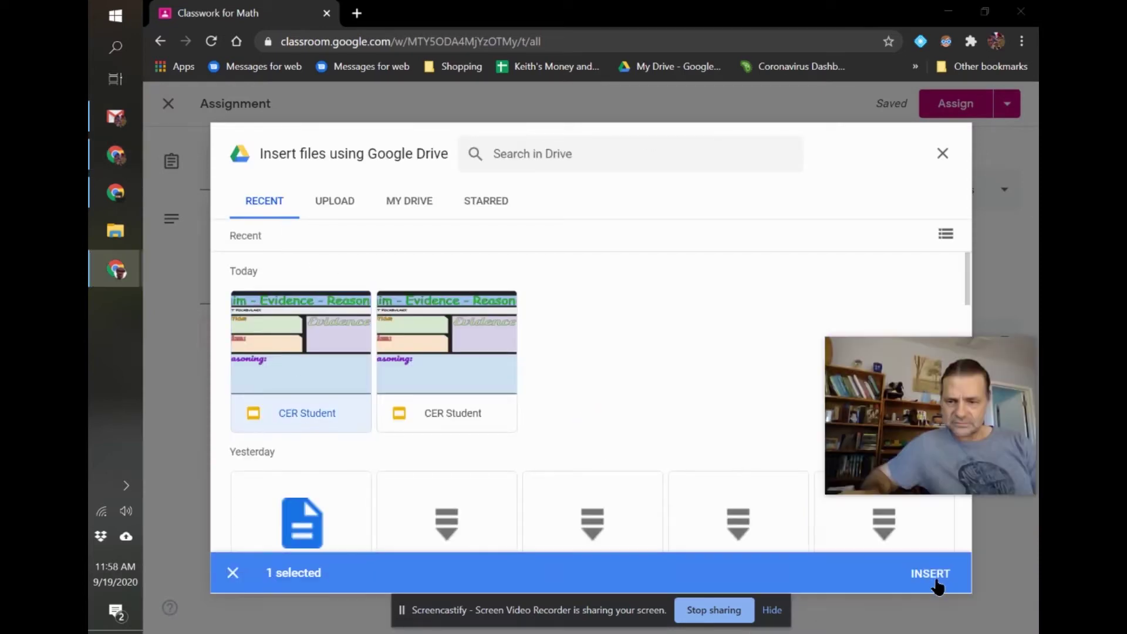
pyautogui.click(933, 575)
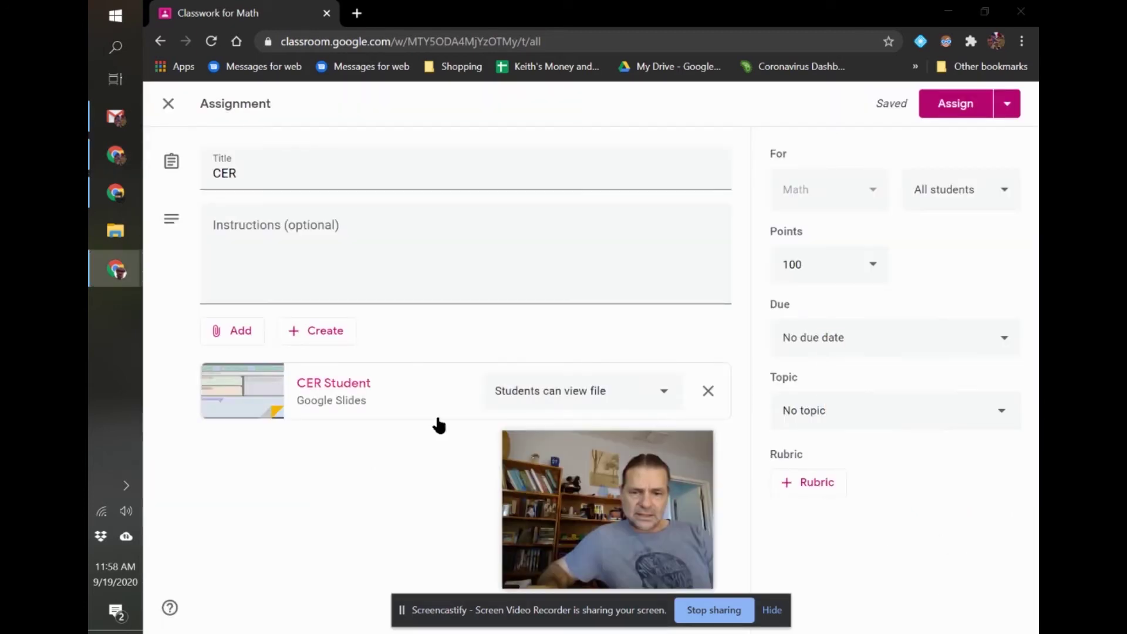
pyautogui.moveTo(662, 446)
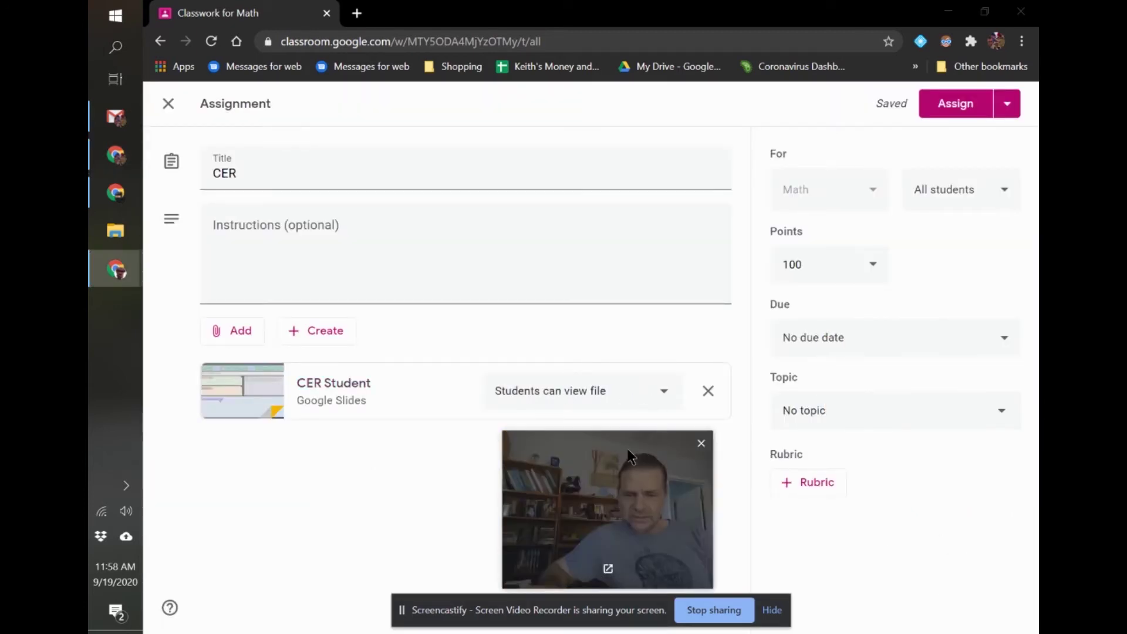
pyautogui.moveTo(627, 448); pyautogui.dragTo(295, 457)
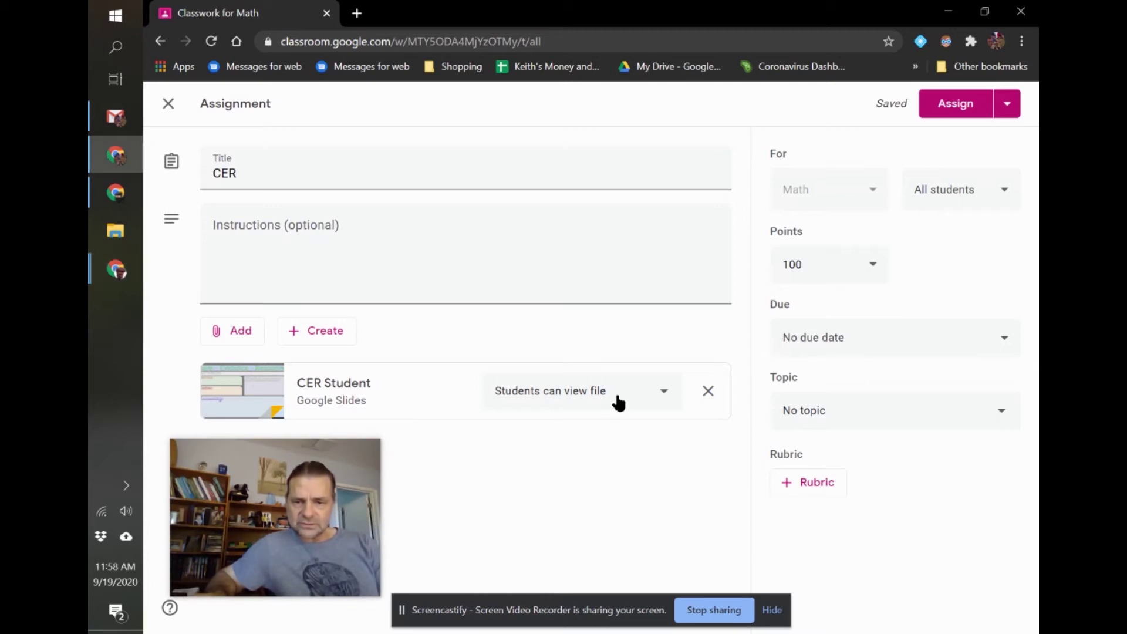
pyautogui.click(619, 404)
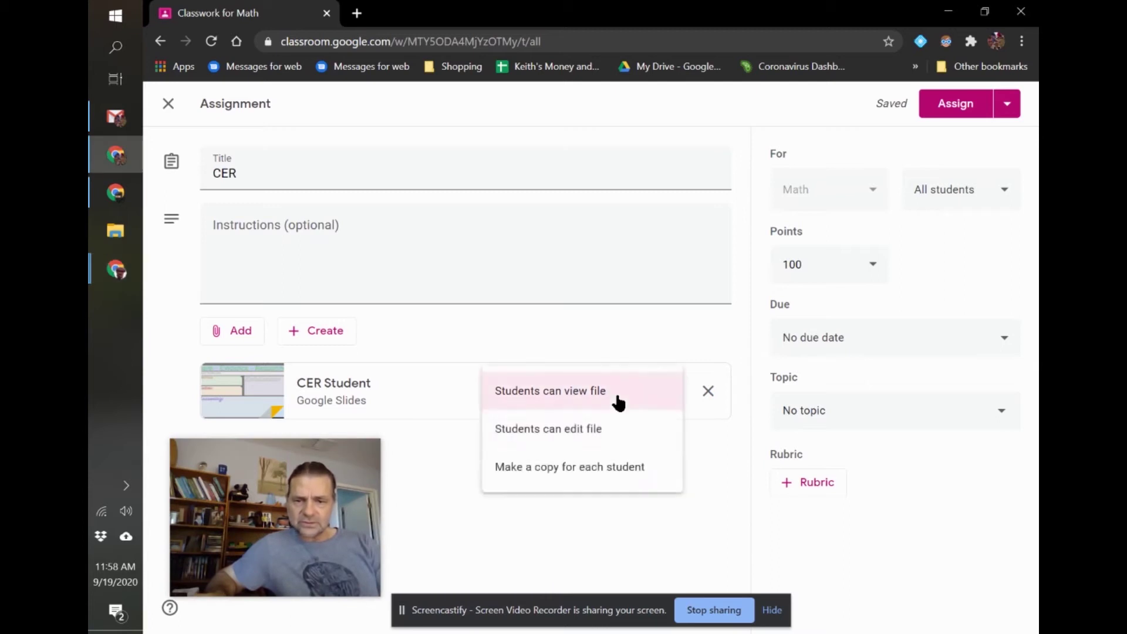
# Make a copy for each student and set the assignment to 5 points
pyautogui.click(604, 469)
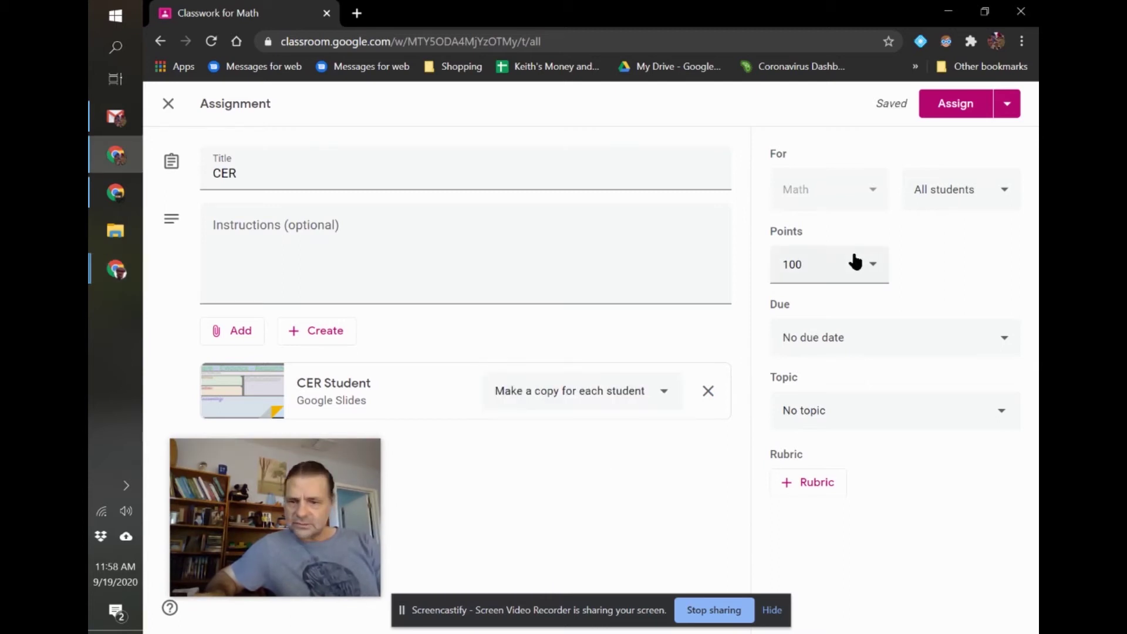
pyautogui.click(826, 263)
pyautogui.doubleClick(827, 264)
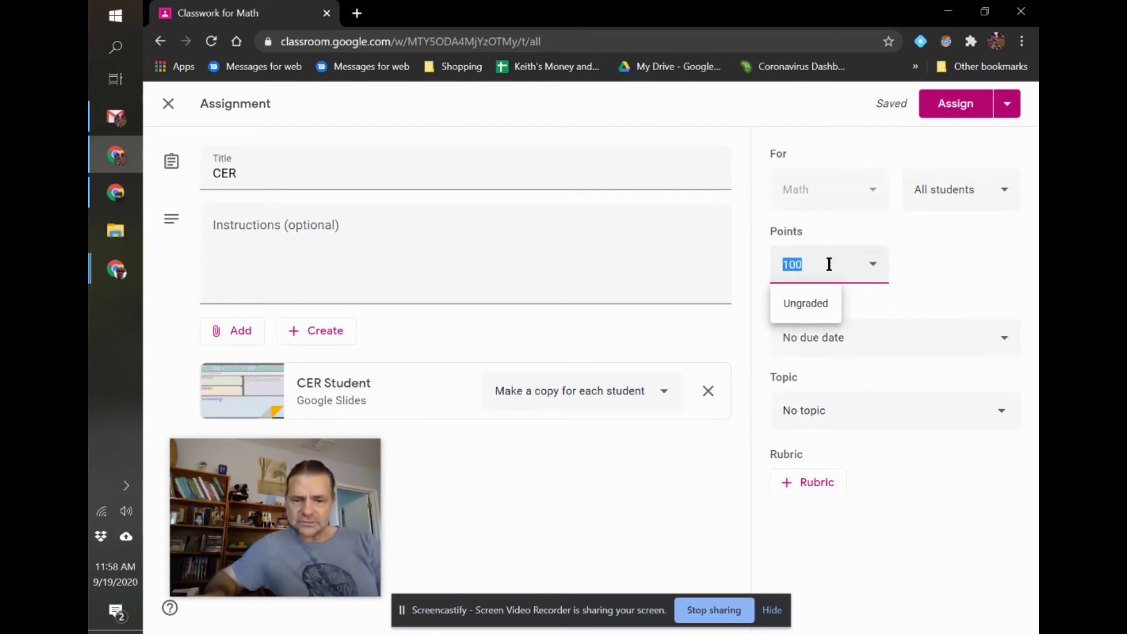
pyautogui.write('5')
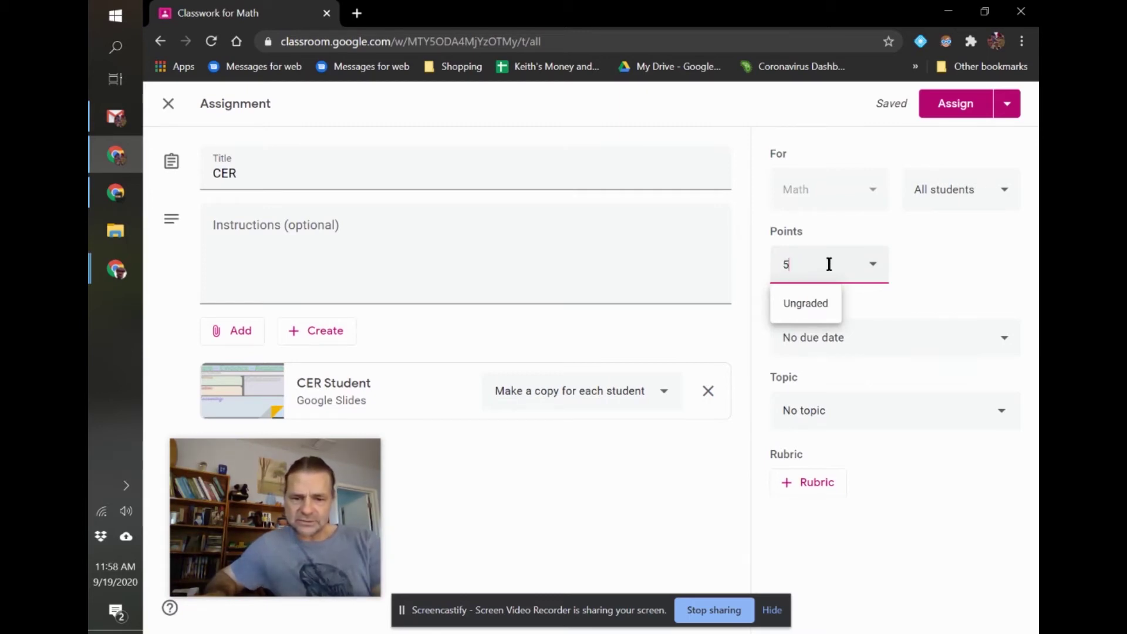
pyautogui.press('Tab')
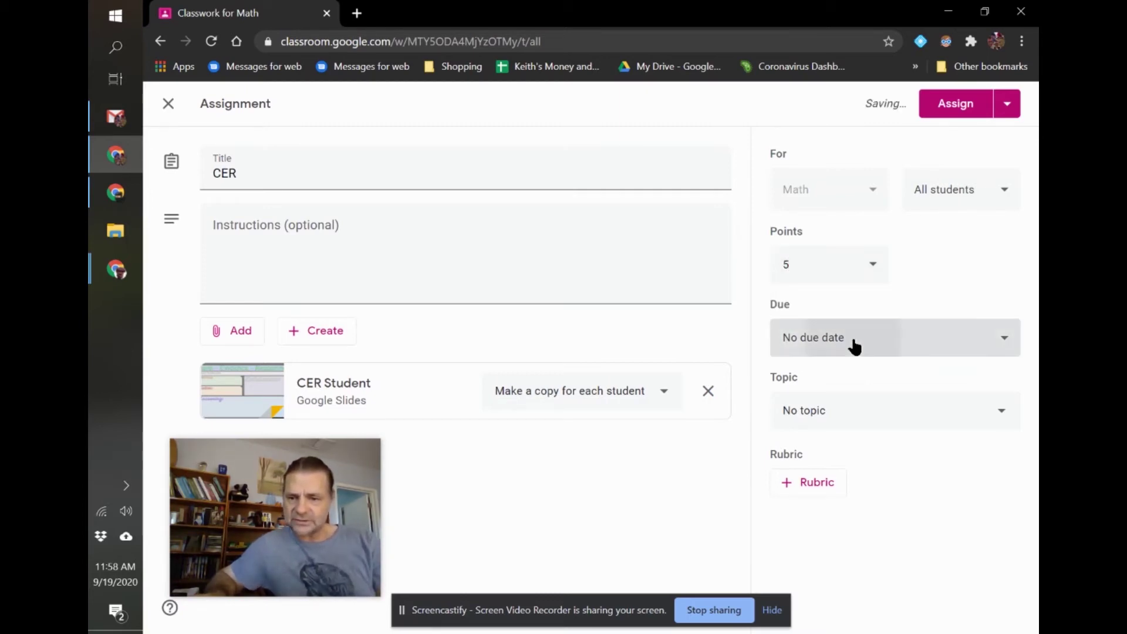
# Set the due date to Fri, Sep 25, topic Week 8: Equations, and assign CER
pyautogui.click(853, 344)
pyautogui.click(886, 405)
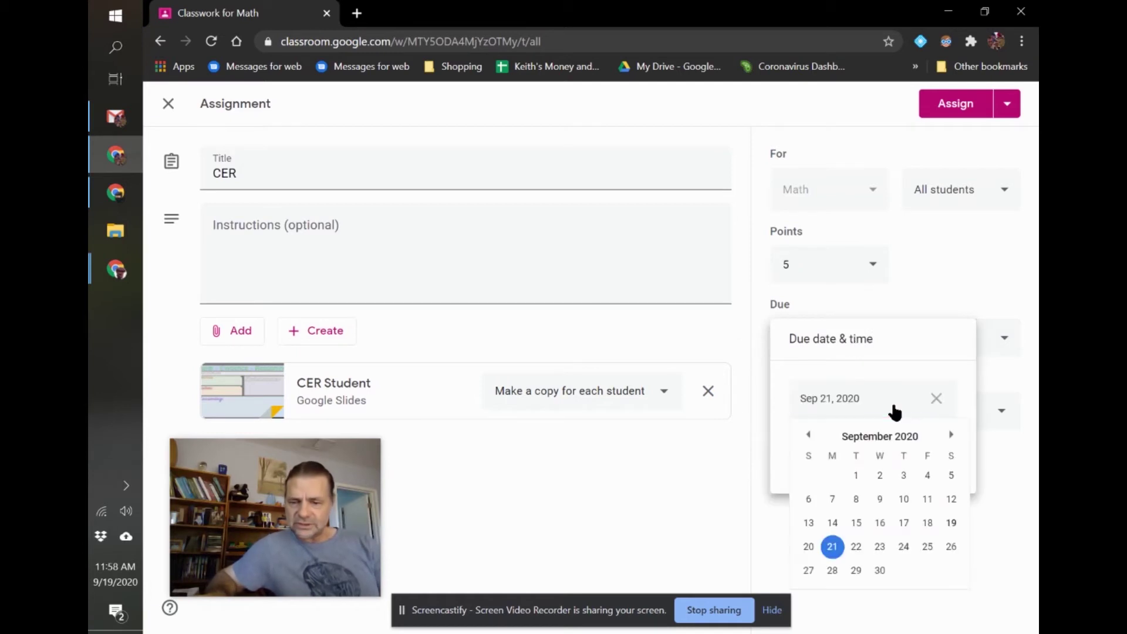
pyautogui.click(927, 548)
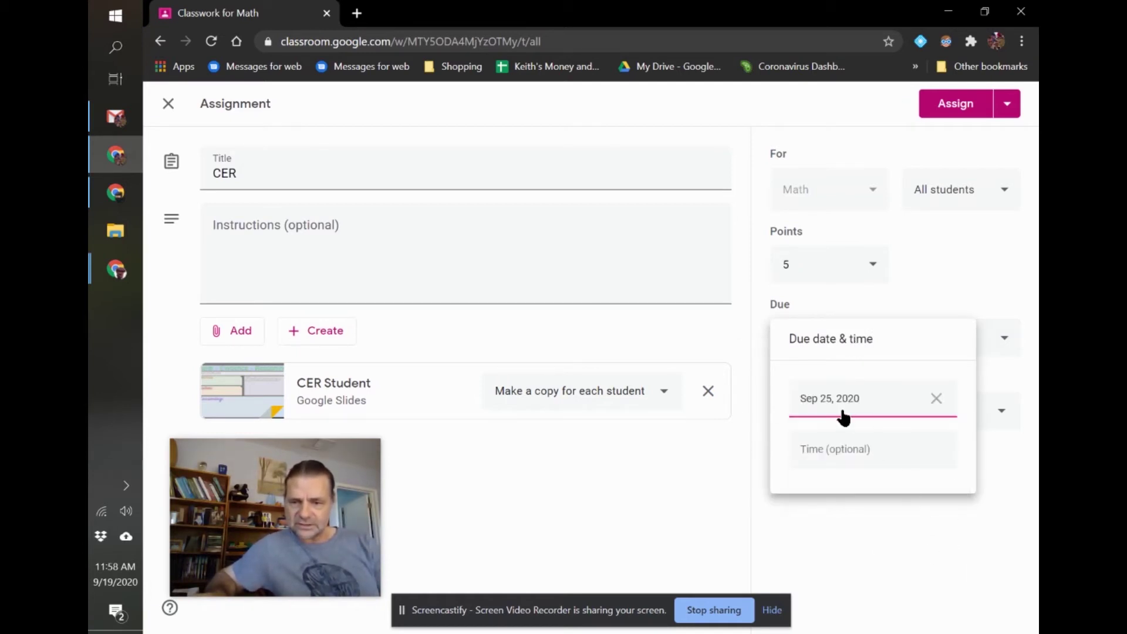
pyautogui.click(969, 271)
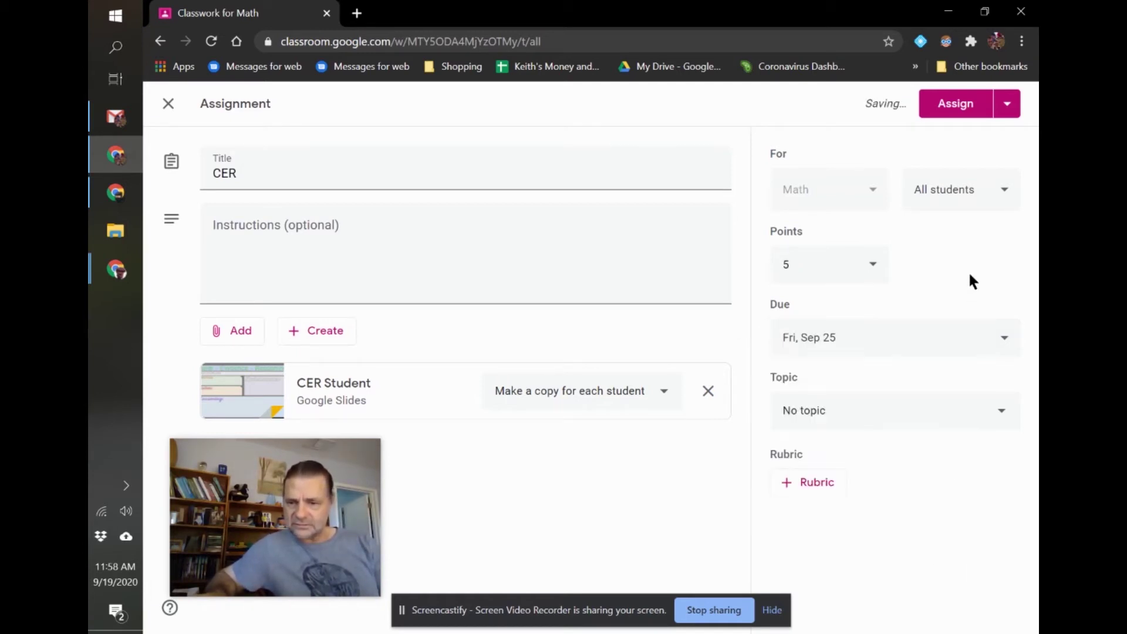
pyautogui.click(878, 426)
pyautogui.click(864, 503)
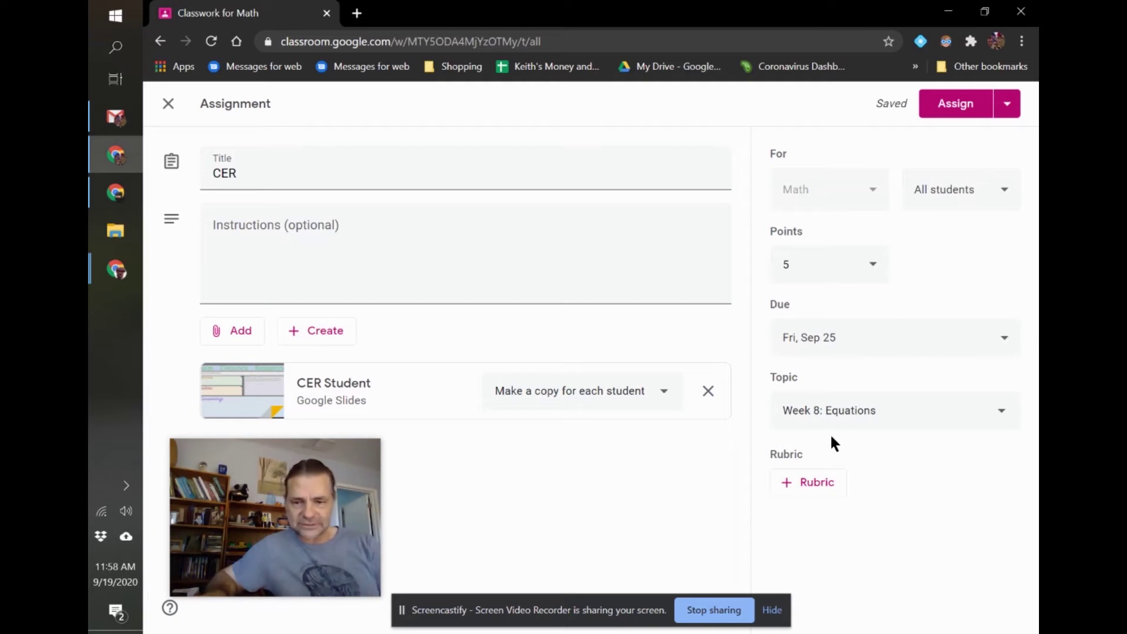
pyautogui.click(955, 106)
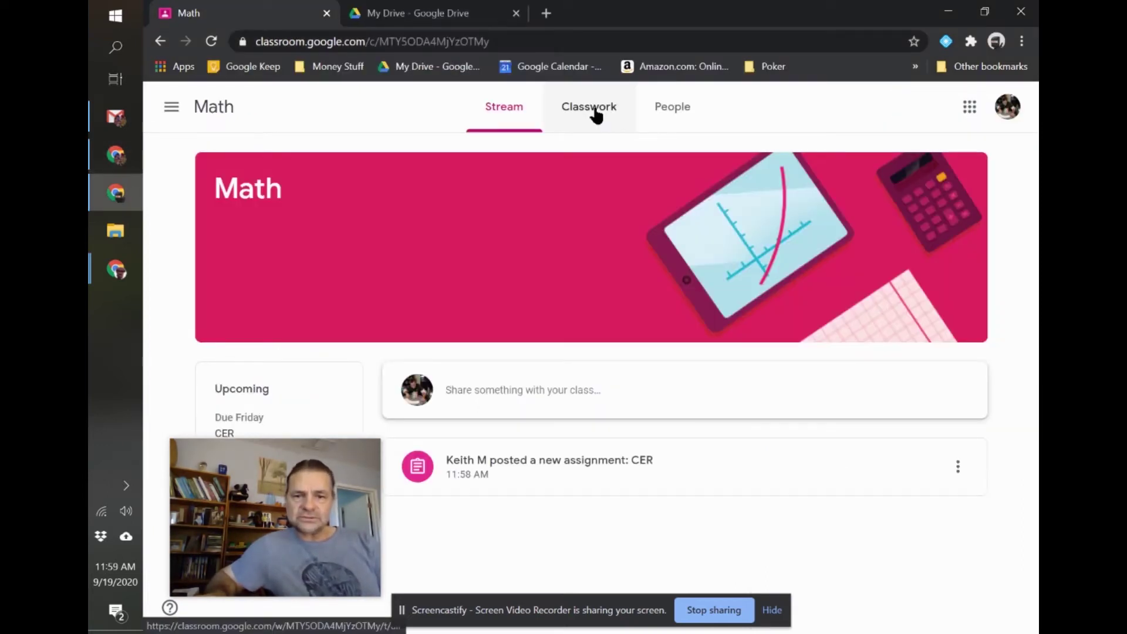
pyautogui.click(594, 111)
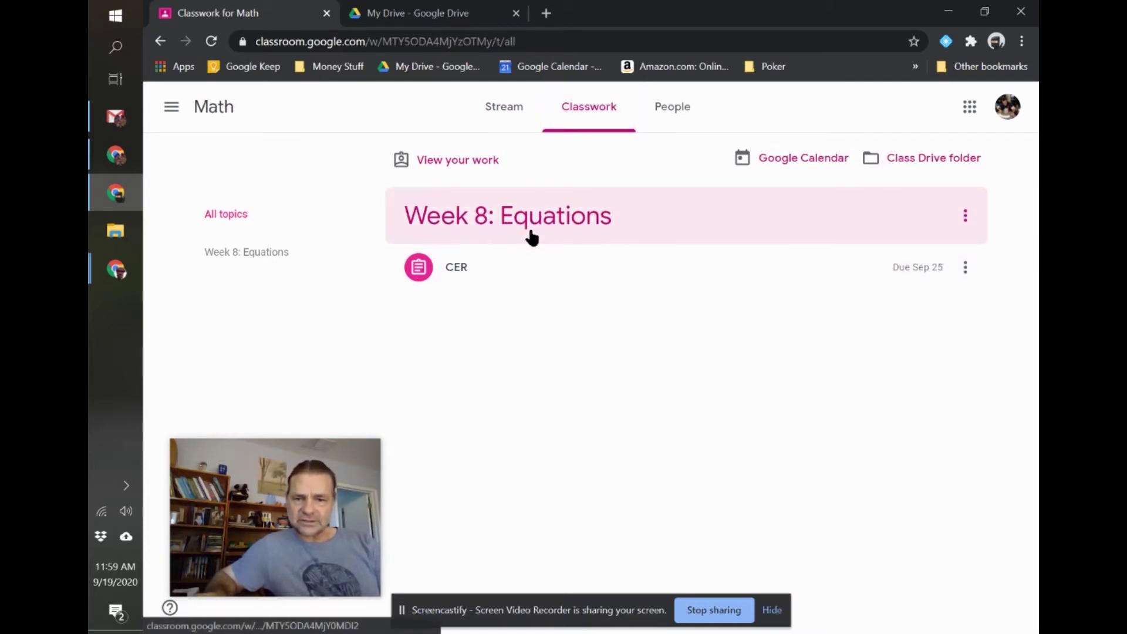
# Expand the CER assignment and open the student's CER Student slides copy
pyautogui.click(461, 274)
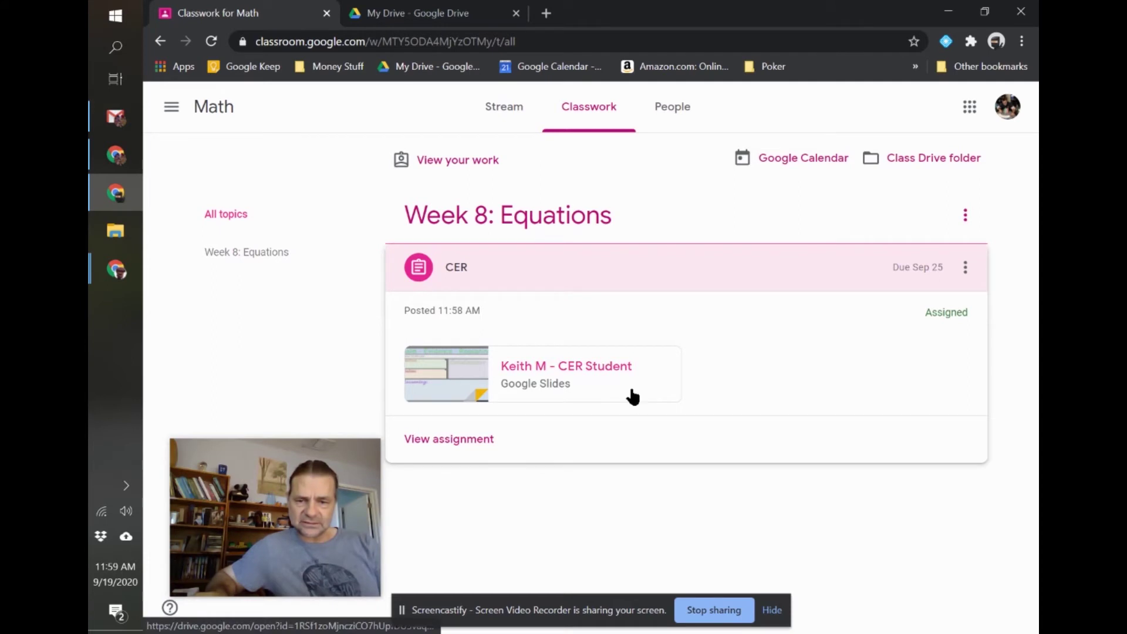
pyautogui.click(565, 372)
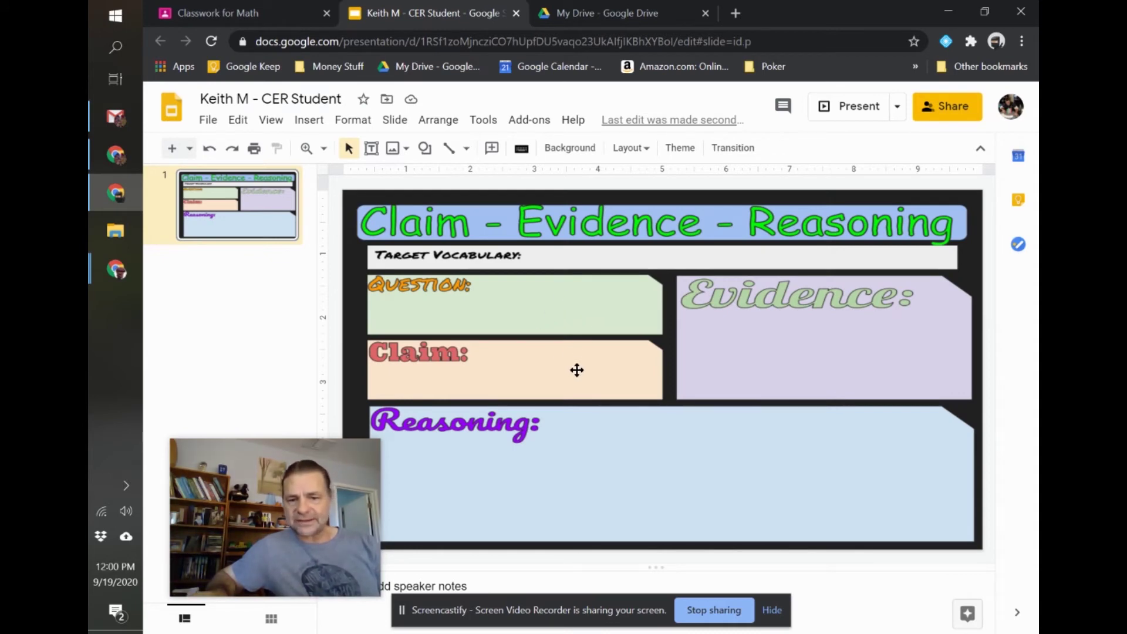
# Type 'THis is the answer.' into the Claim box, then return to Classroom
pyautogui.click(576, 371)
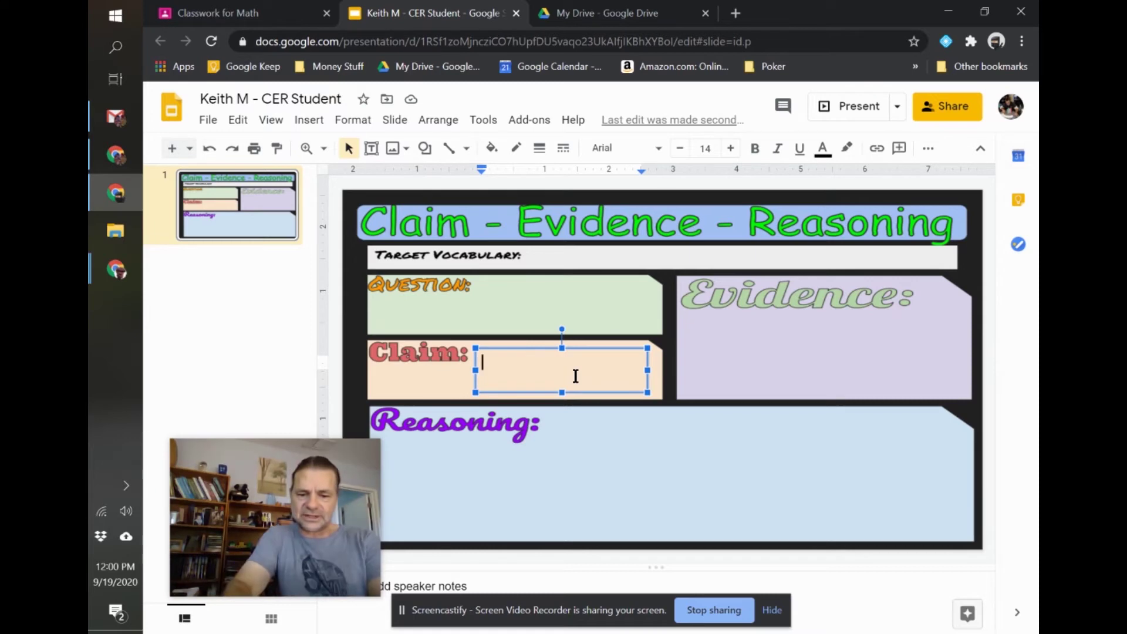
pyautogui.write('T')
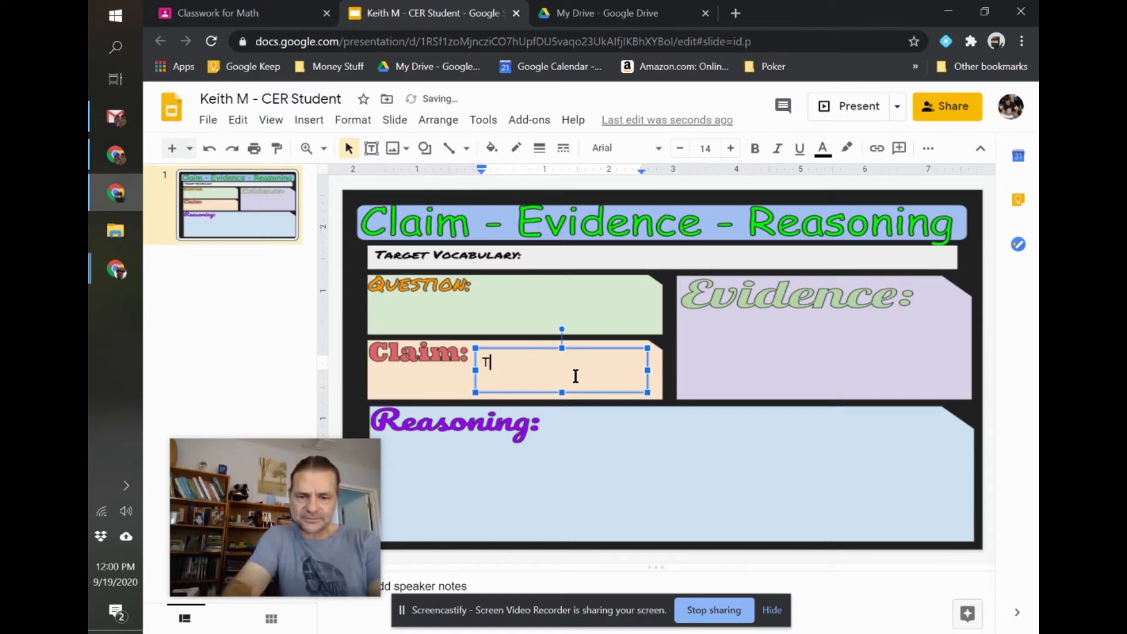
pyautogui.write('His ')
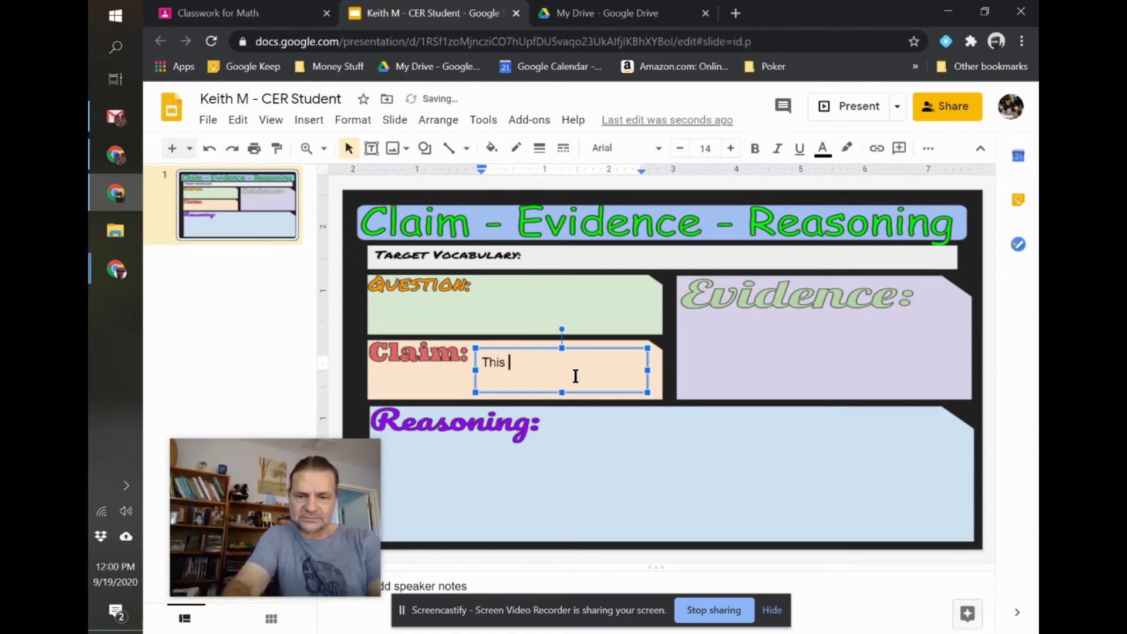
pyautogui.write('is the answer.')
pyautogui.click(733, 451)
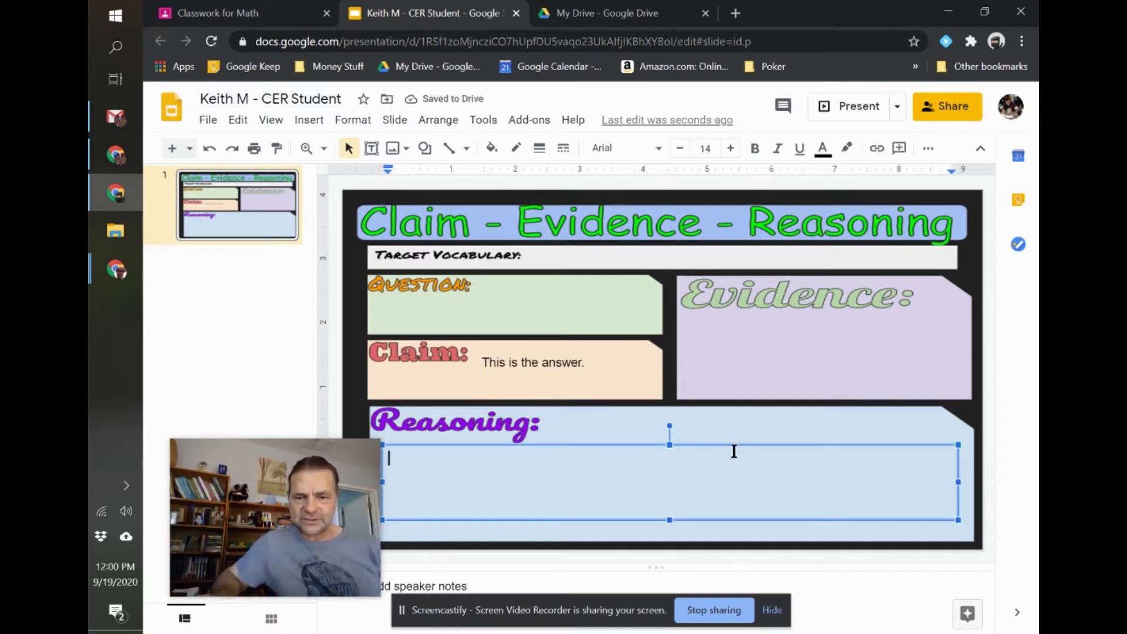
pyautogui.click(814, 340)
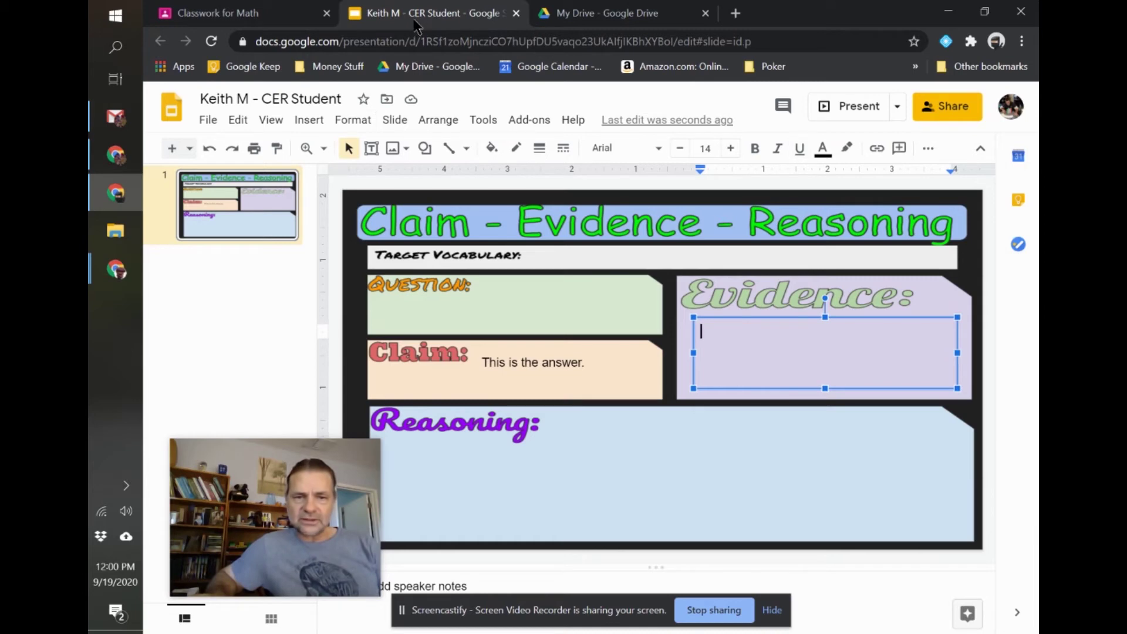
pyautogui.click(231, 8)
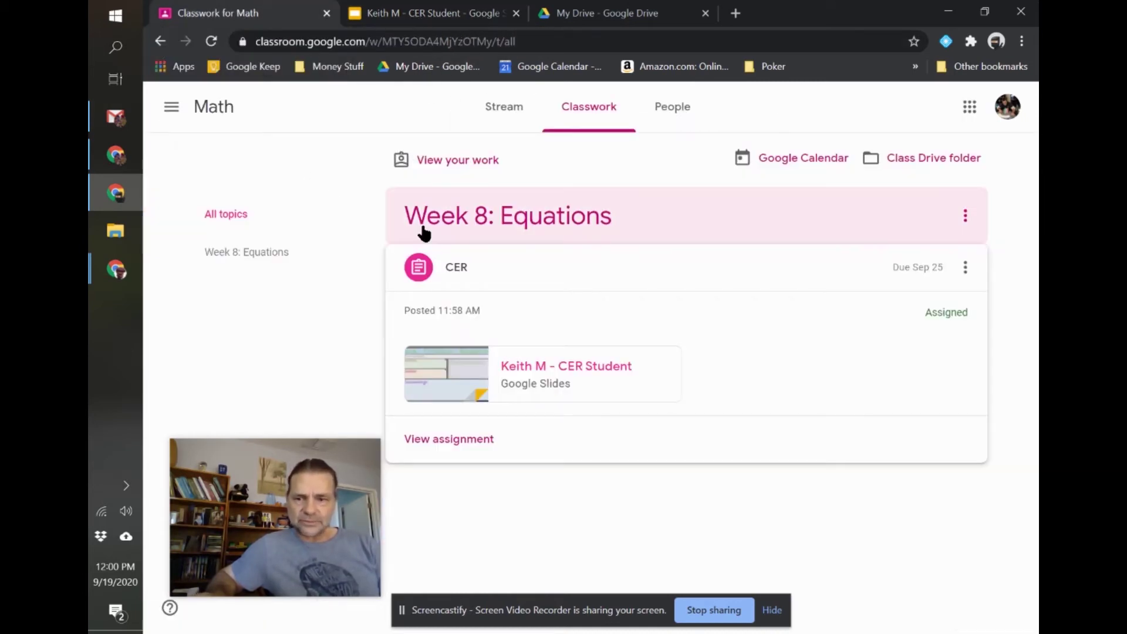
# Turn in the student's CER work and confirm it, then switch to the teacher's view
pyautogui.click(435, 448)
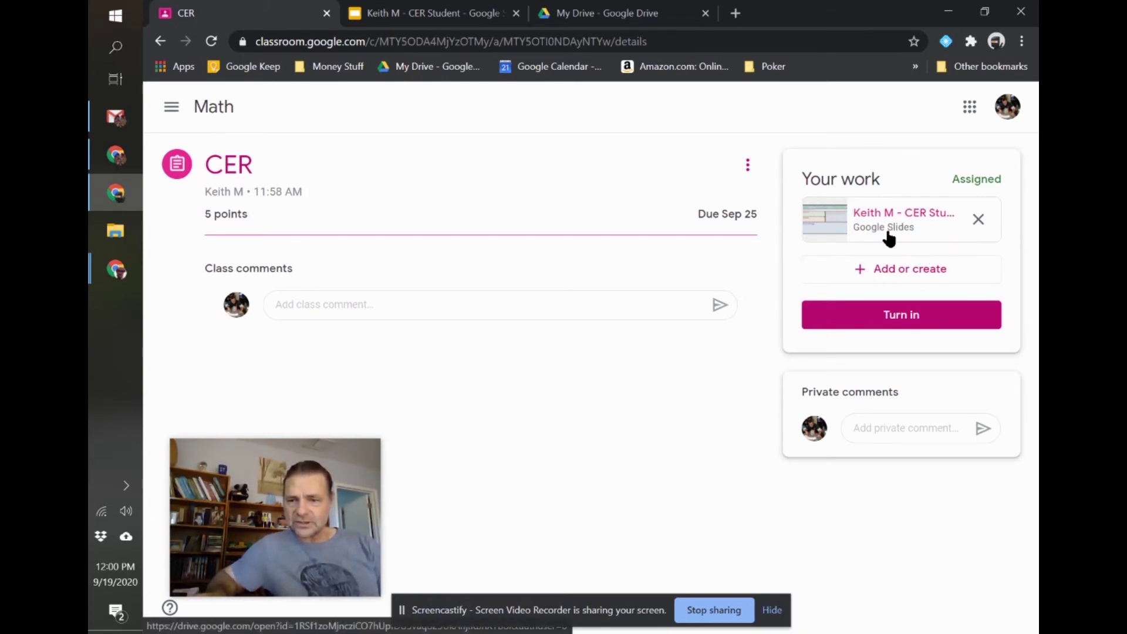
pyautogui.click(892, 317)
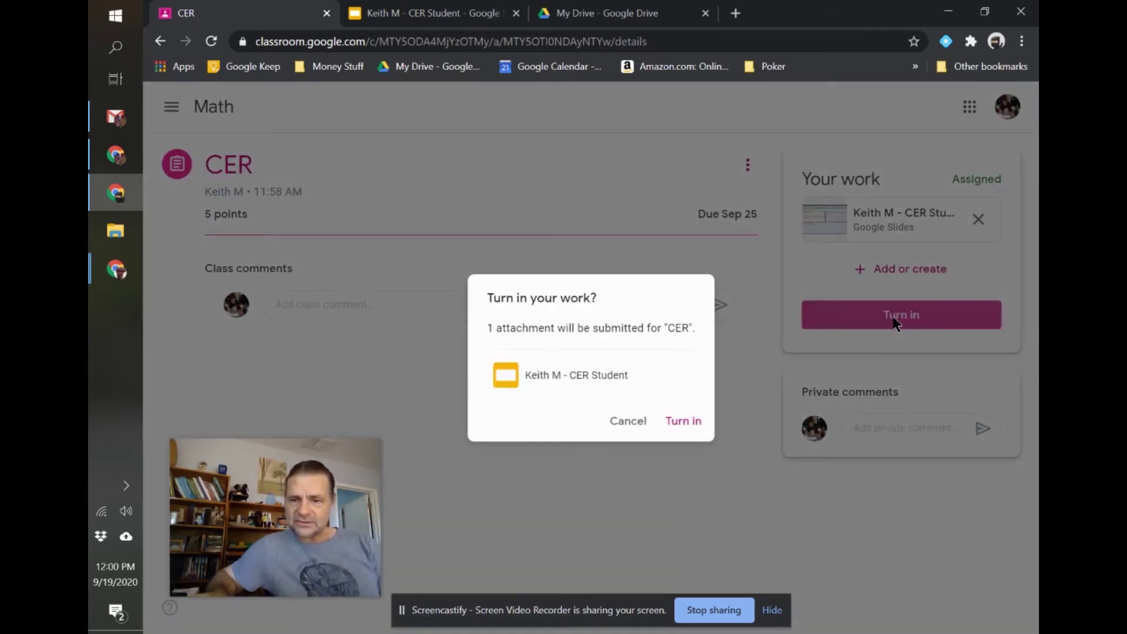
pyautogui.click(691, 422)
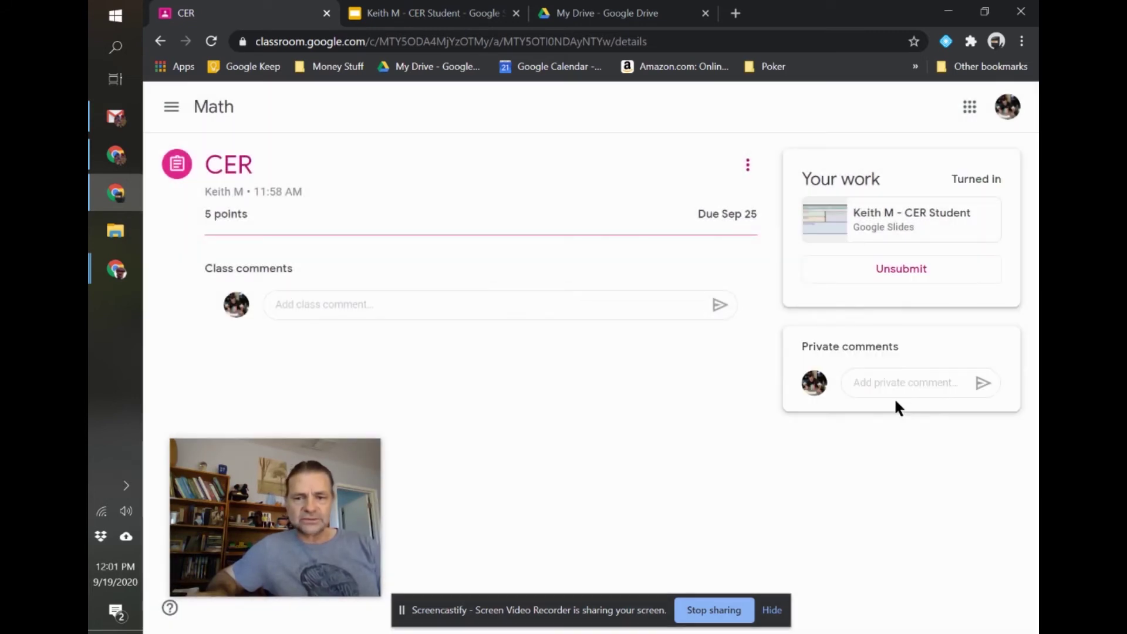
pyautogui.click(901, 383)
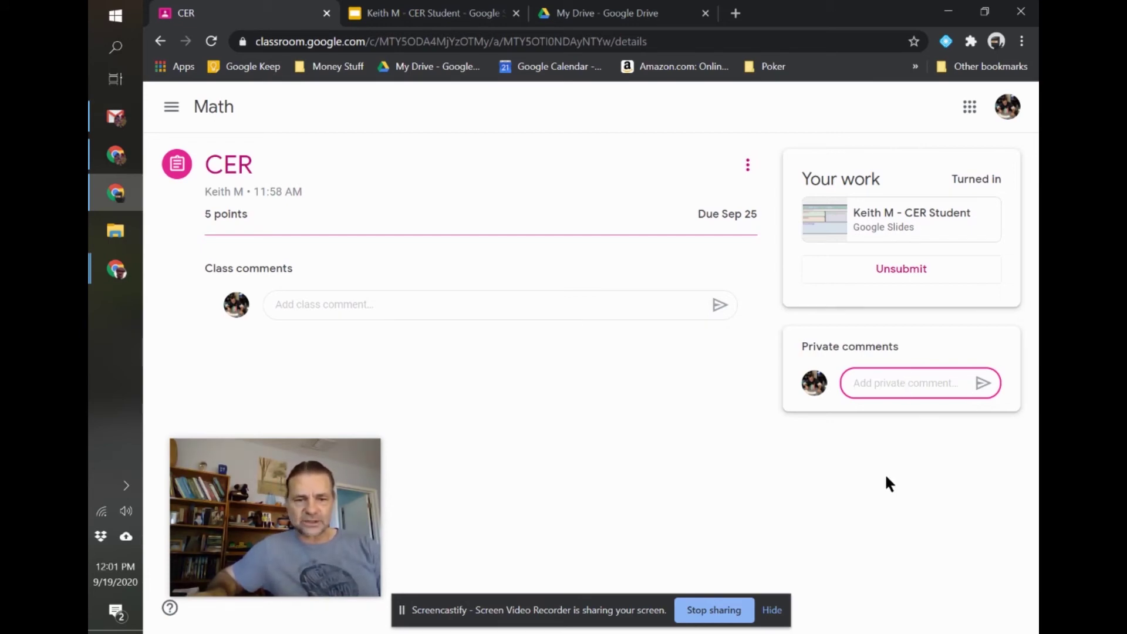
pyautogui.hotkey('alt', 'Tab')
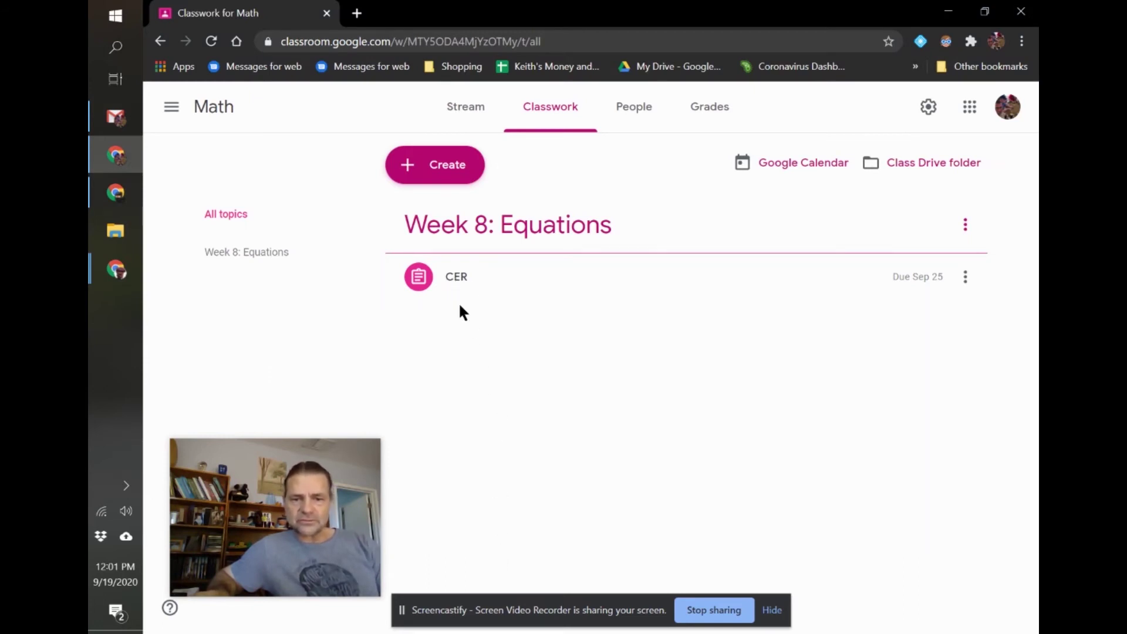
# From CER's Turned in count, open the student's submitted slides in the grading view
pyautogui.click(449, 280)
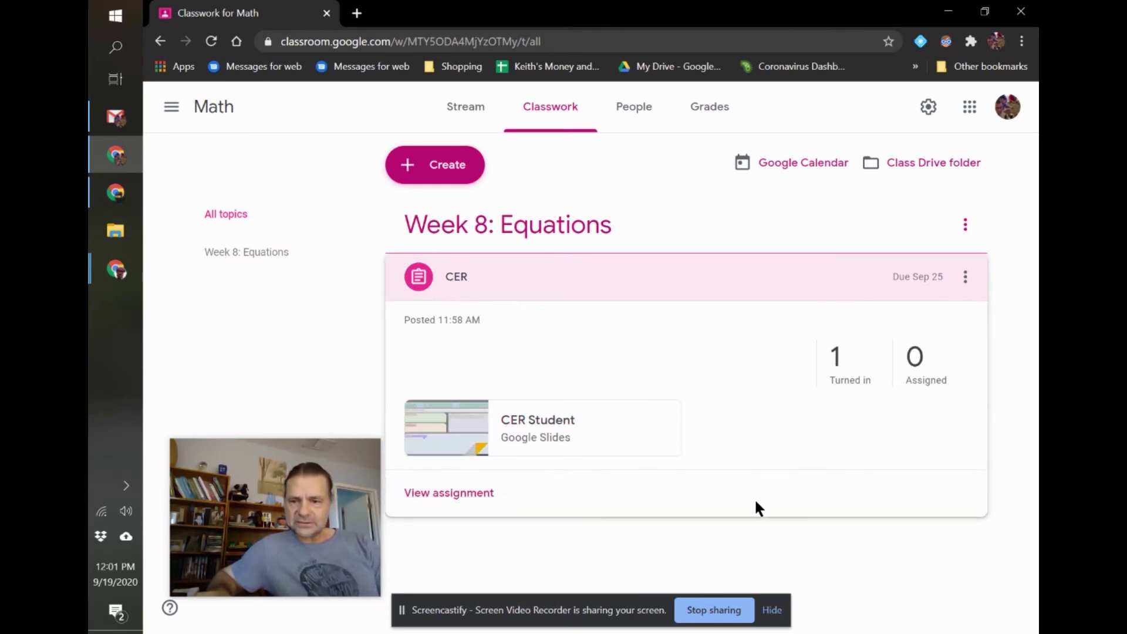
pyautogui.click(843, 384)
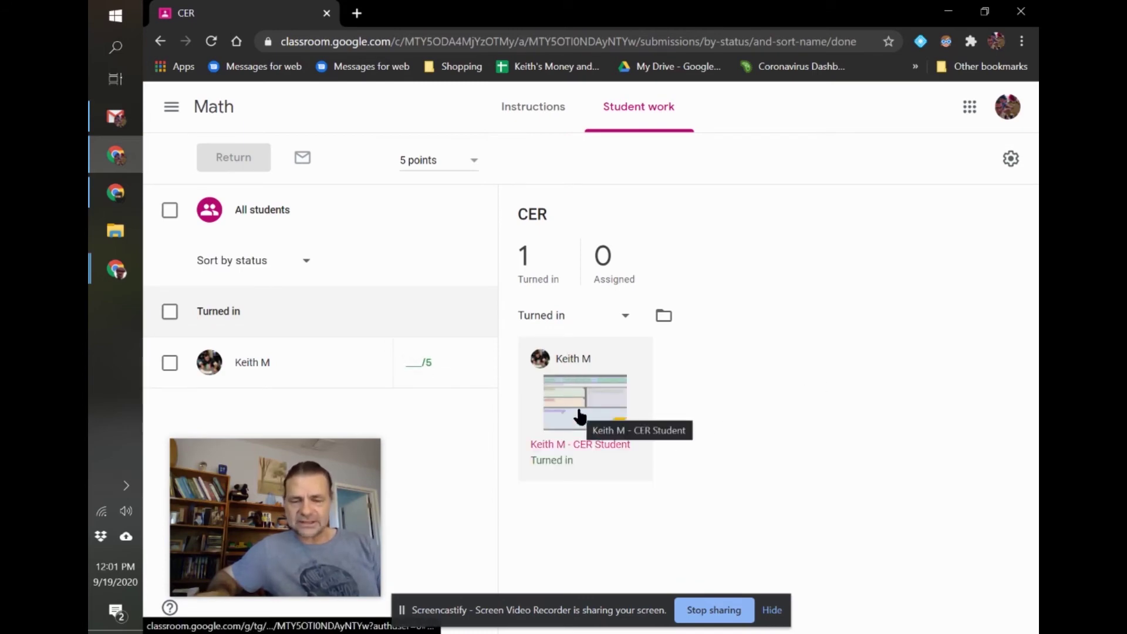
pyautogui.click(417, 359)
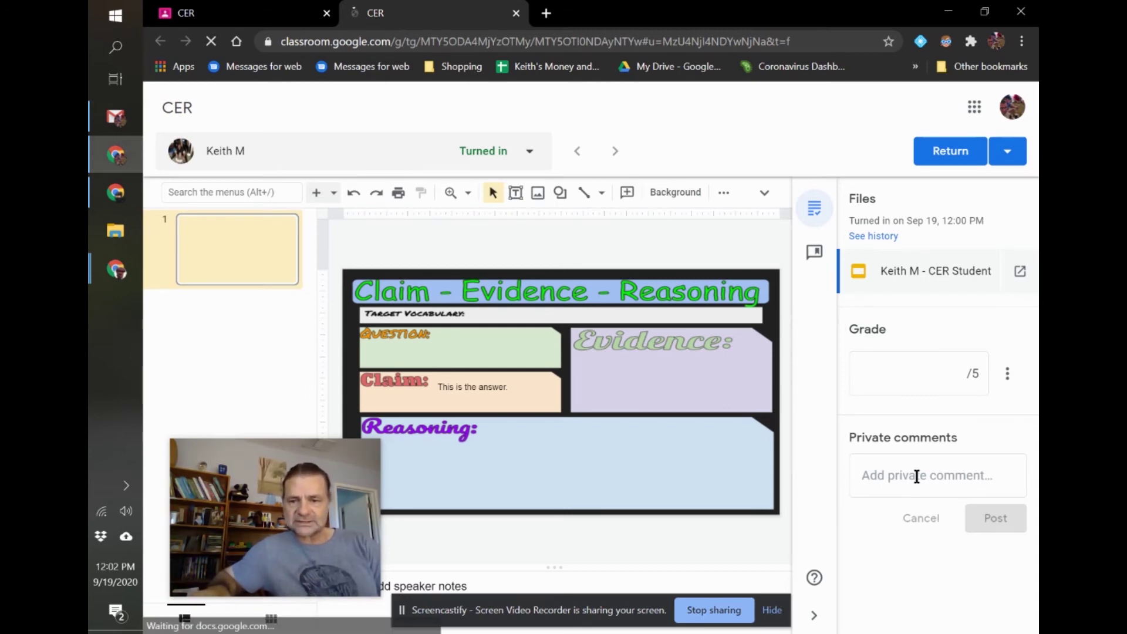
# Enter a grade of 5 out of 5 for the student's CER work, then choose Return
pyautogui.click(930, 379)
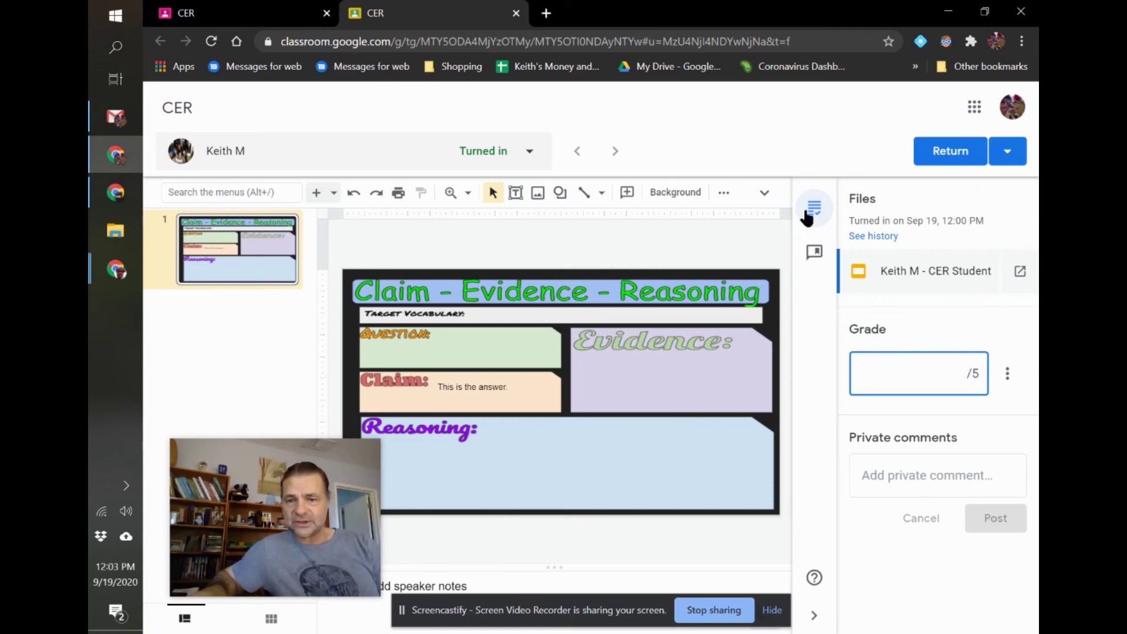
pyautogui.click(1007, 152)
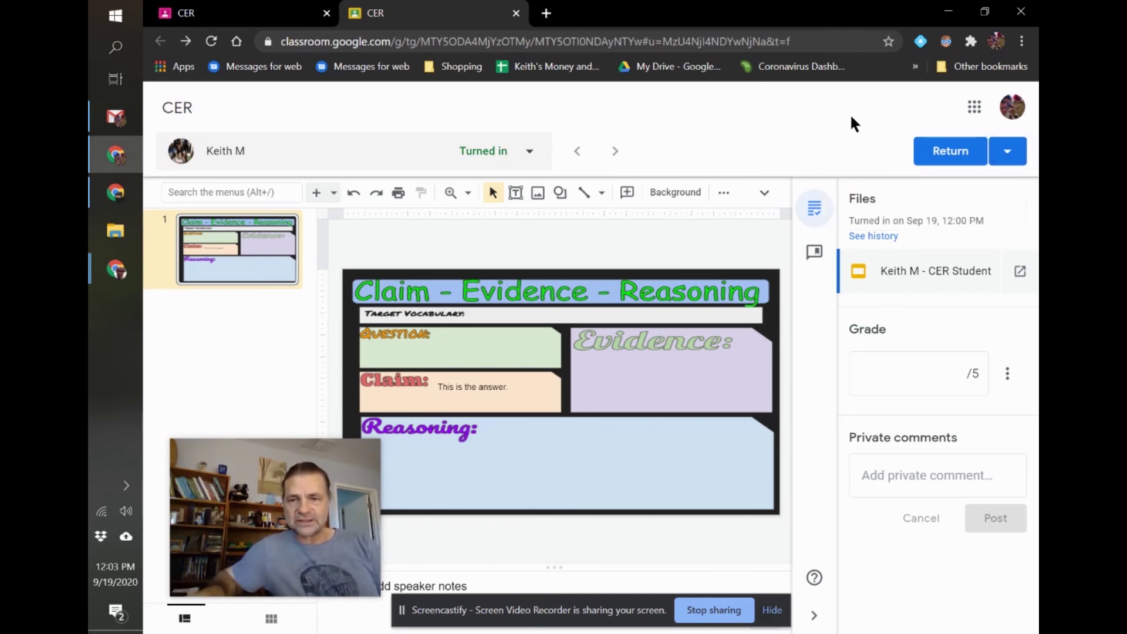
pyautogui.click(970, 378)
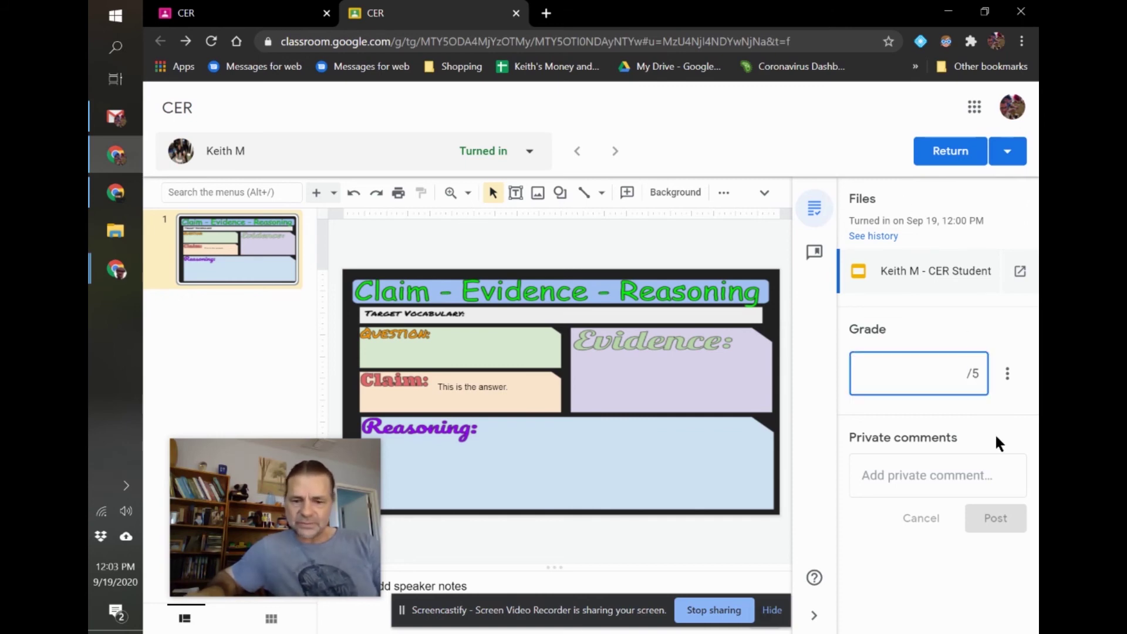
pyautogui.write('5')
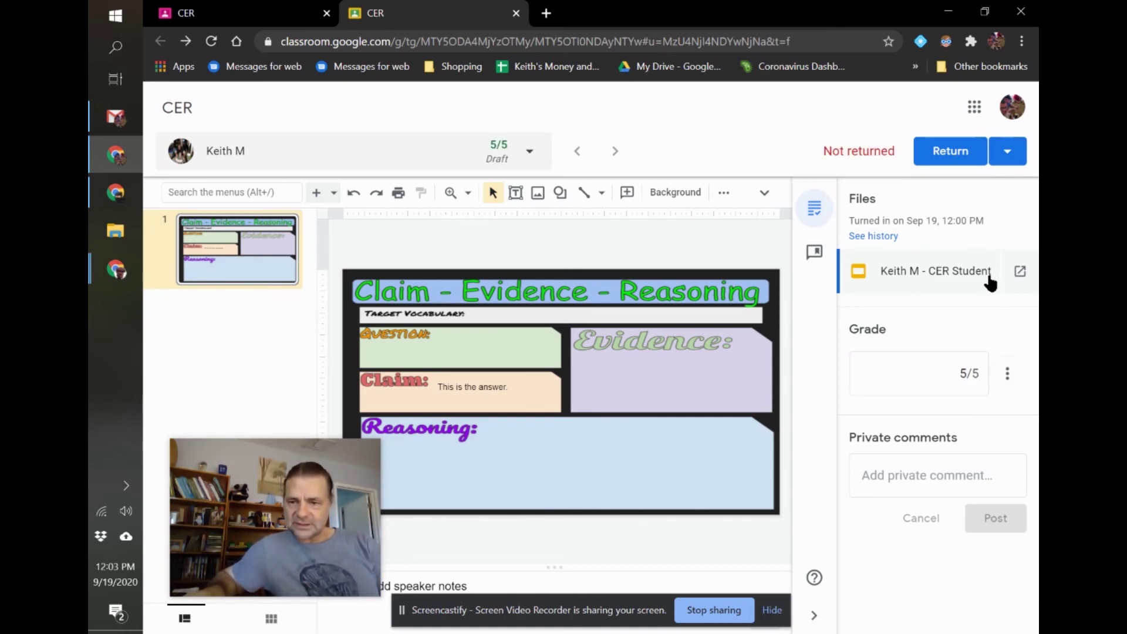
pyautogui.click(957, 153)
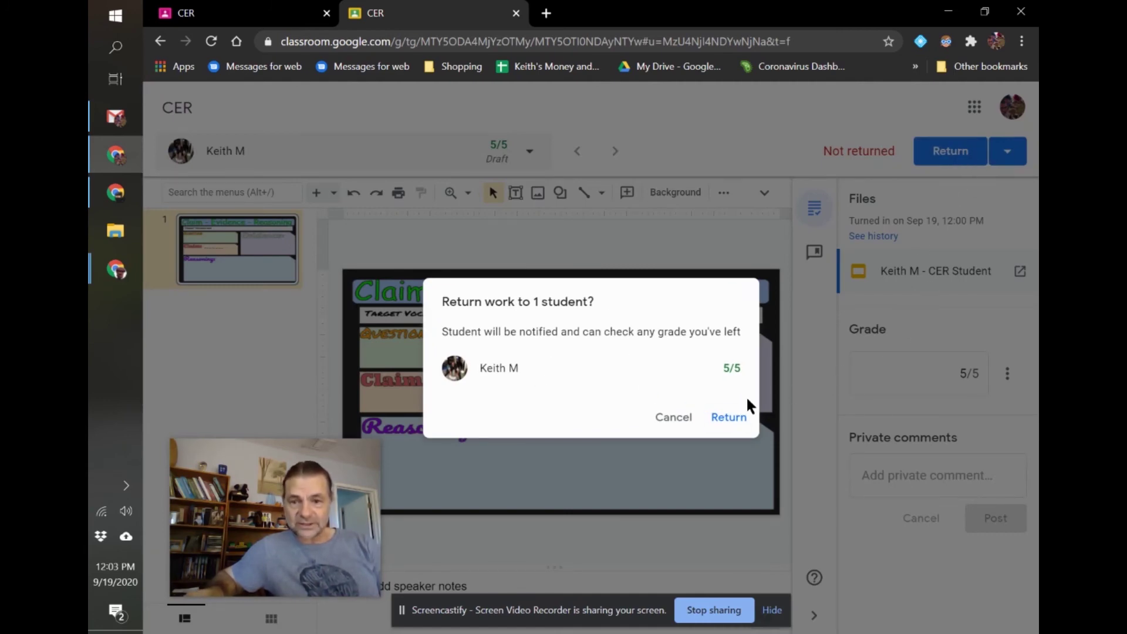
# Confirm returning the 5/5 CER work to 1 student and go back to Student work
pyautogui.click(731, 415)
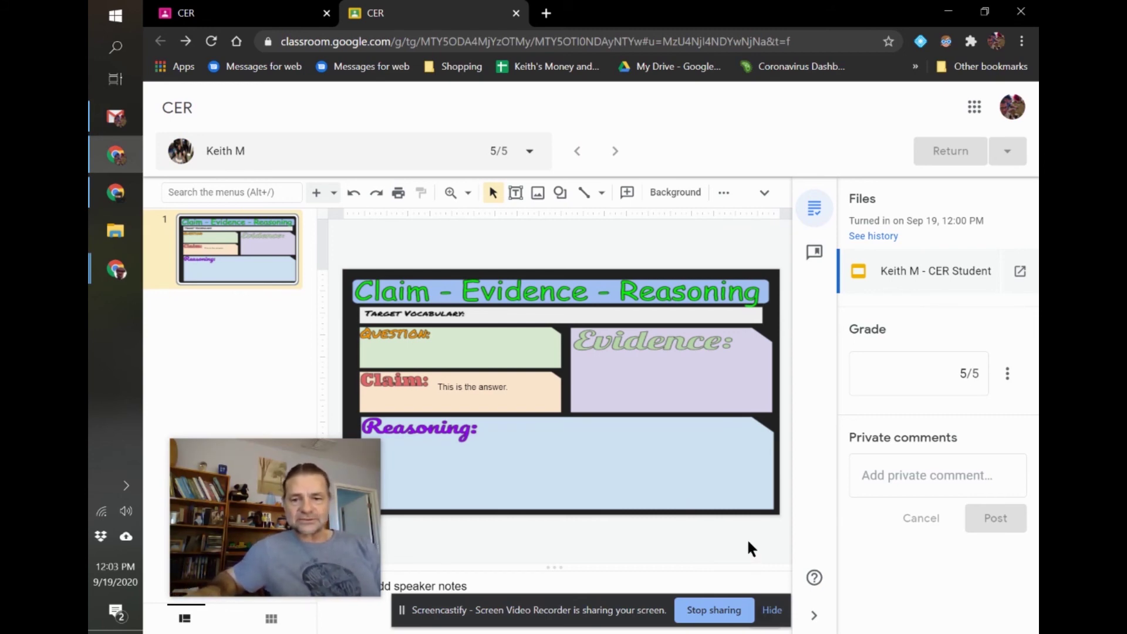
pyautogui.click(226, 15)
# Navigate back to the Math Classwork page, where CER shows 1 Graded
pyautogui.moveTo(470, 375)
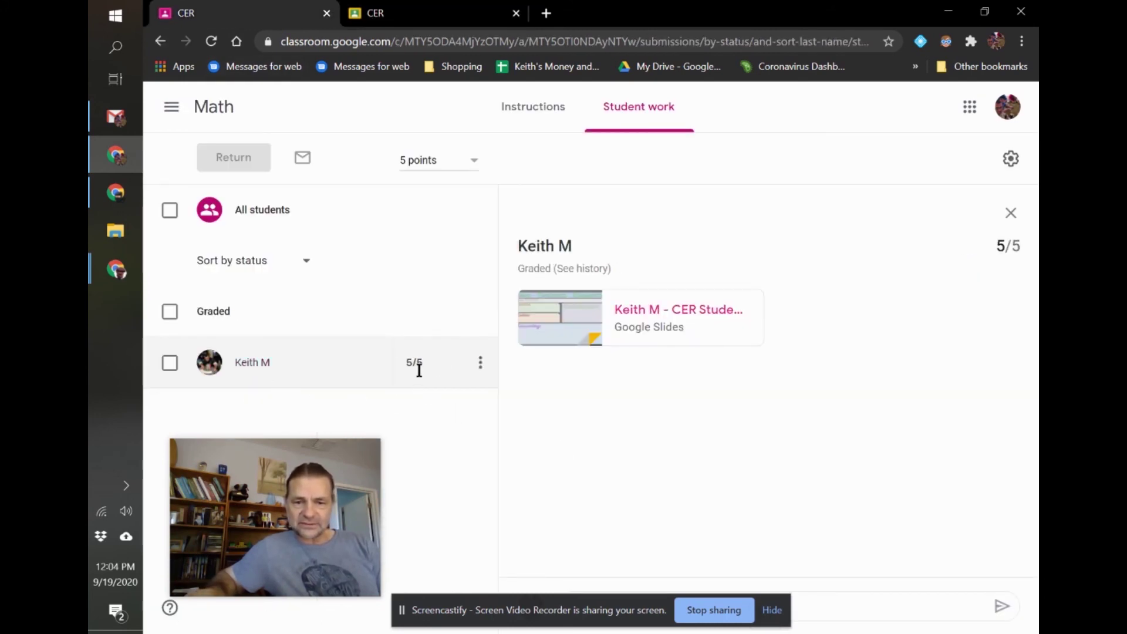
pyautogui.hotkey('alt', 'Left')
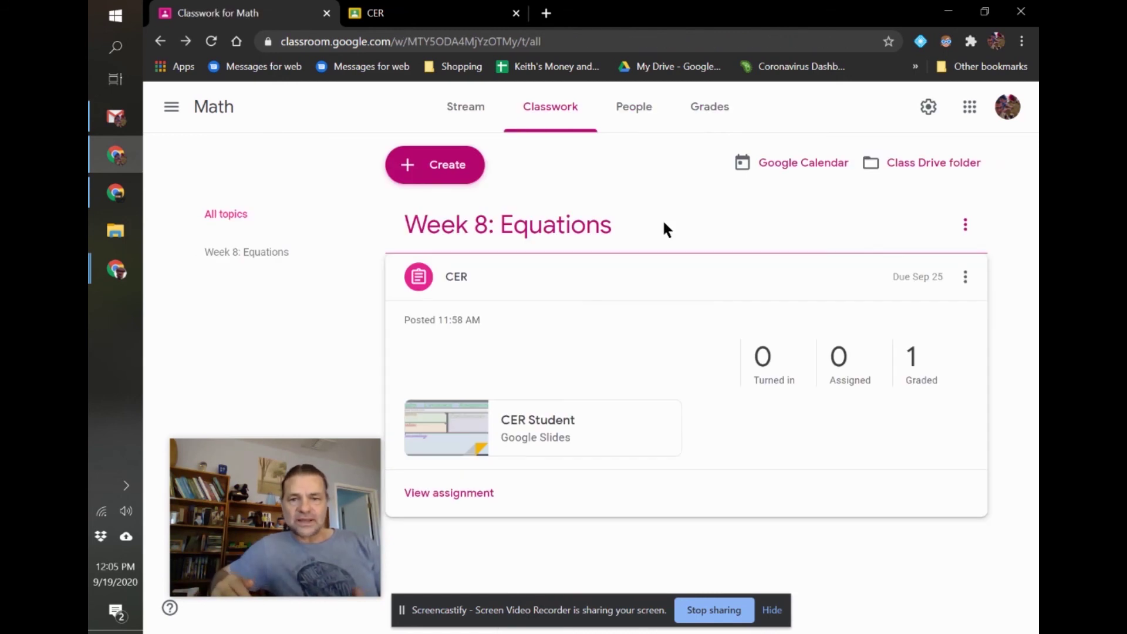